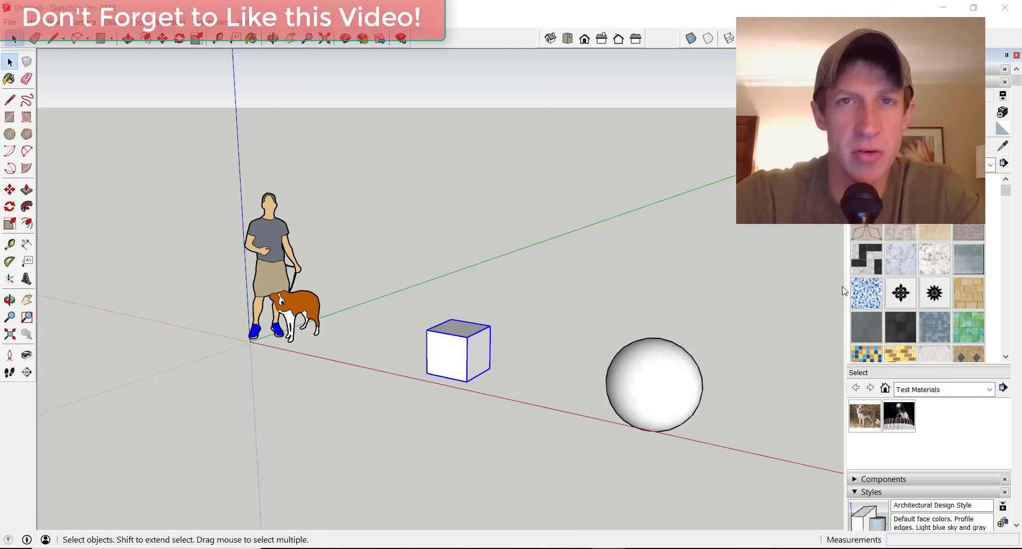
pyautogui.click(478, 326)
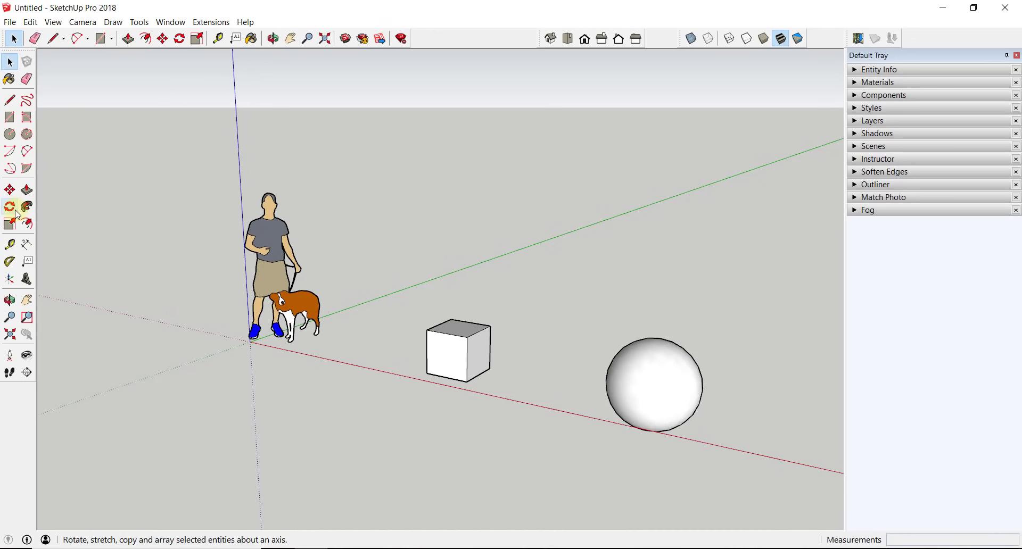
pyautogui.click(179, 41)
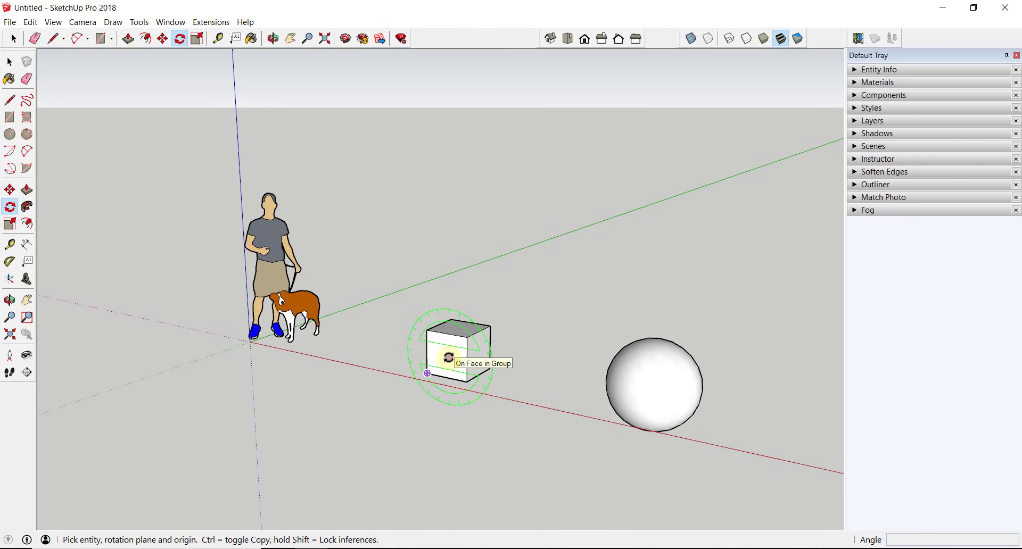
pyautogui.moveTo(459, 357); pyautogui.dragTo(456, 349, button='middle')
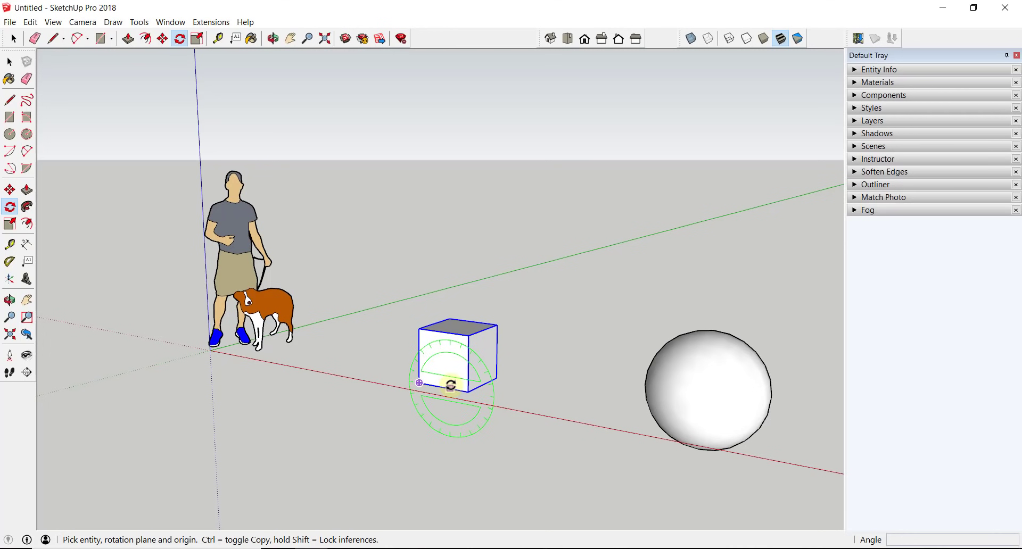
pyautogui.moveTo(450, 385); pyautogui.dragTo(450, 385)
pyautogui.press('space')
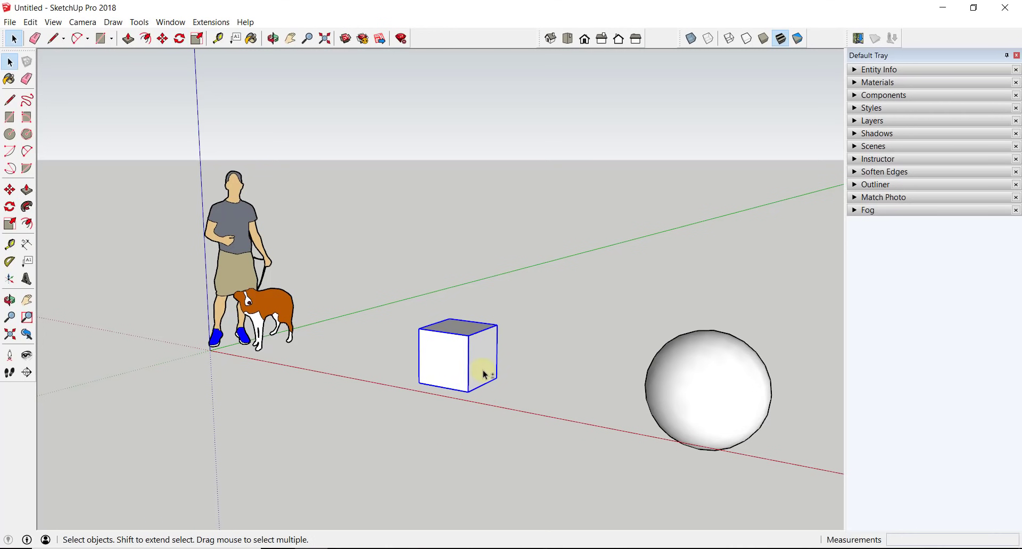
pyautogui.moveTo(481, 372); pyautogui.dragTo(507, 350, button='middle')
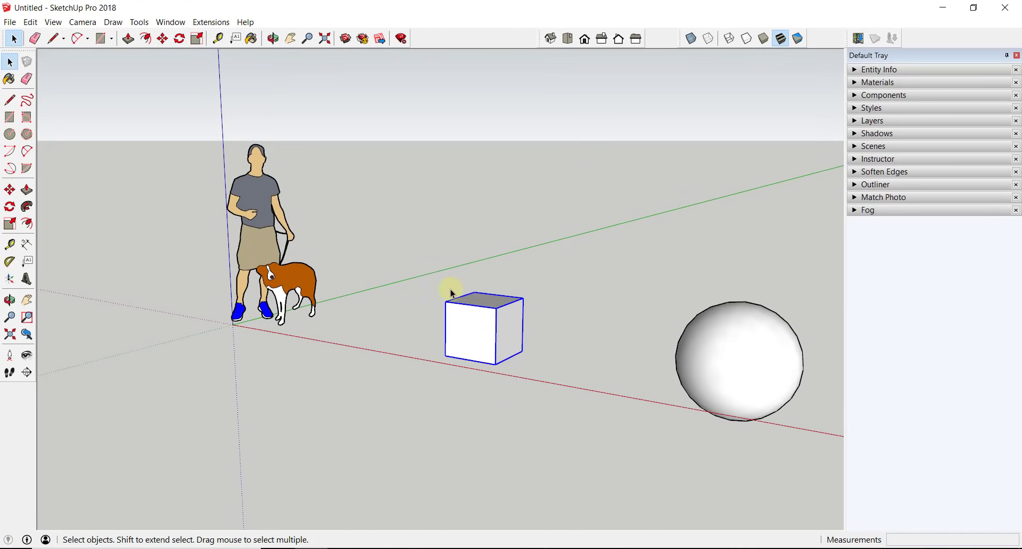
# - Select the cube group beside the red axis, leaving the sphere and the figure unselected
pyautogui.moveTo(411, 276); pyautogui.dragTo(565, 393)
pyautogui.click(557, 378)
pyautogui.moveTo(408, 280); pyautogui.dragTo(577, 398)
pyautogui.moveTo(576, 395); pyautogui.dragTo(585, 349, button='middle')
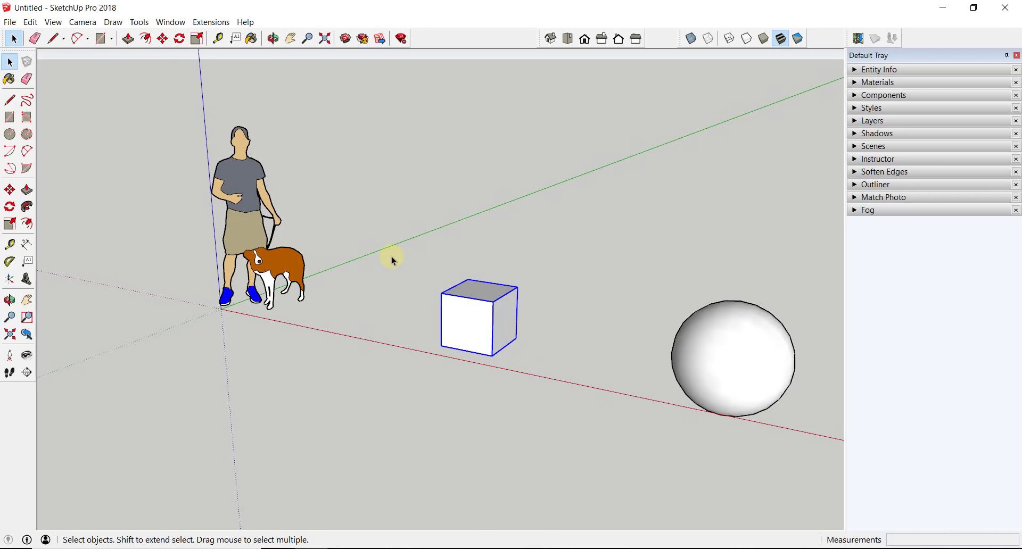
pyautogui.click(539, 356)
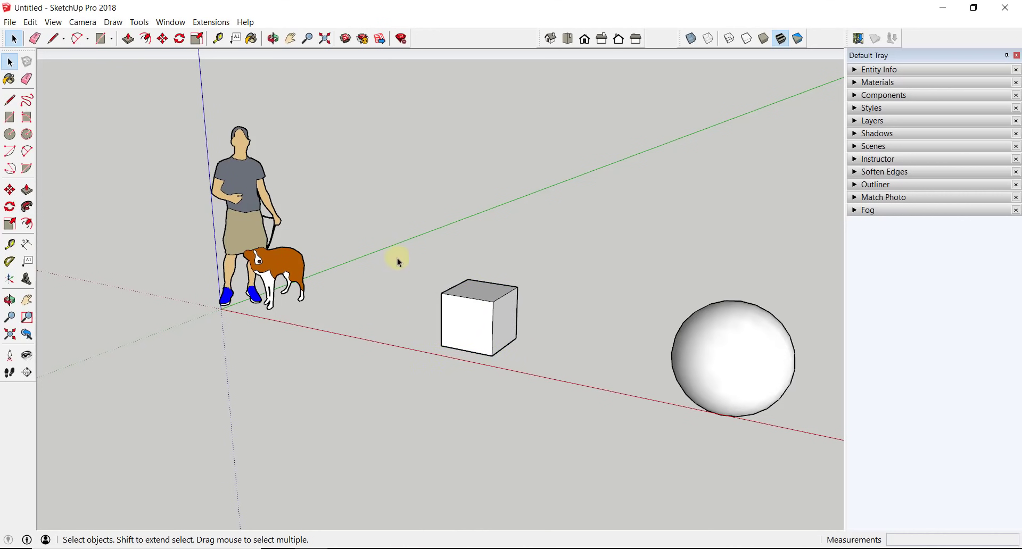
pyautogui.click(485, 339)
# - Try to rotate the cube about the red axis, pivoting on the midpoint of its front vertical edge
pyautogui.press('q')
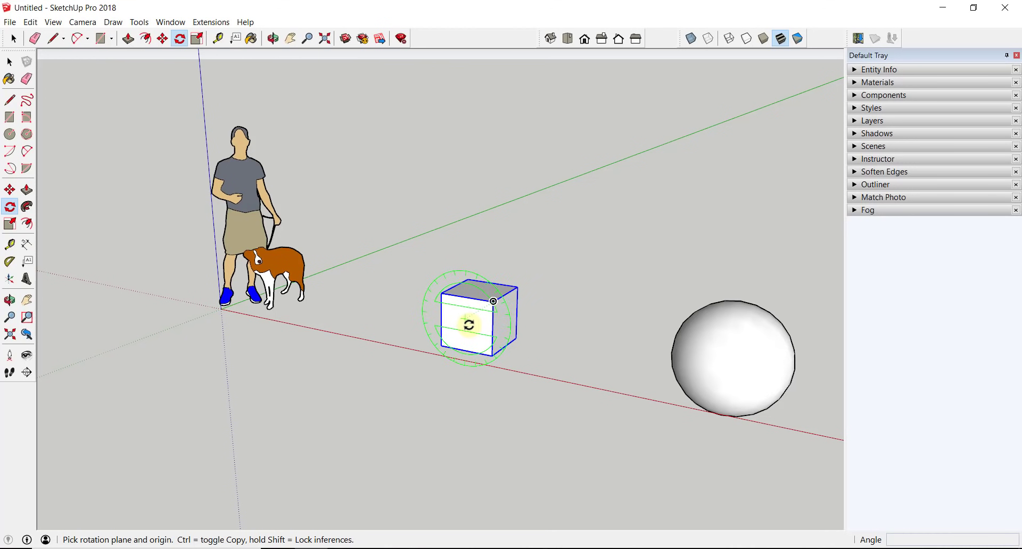
pyautogui.moveTo(499, 317)
pyautogui.mouseDown(button='middle')
pyautogui.moveTo(492, 349)
pyautogui.moveTo(506, 347)
pyautogui.moveTo(509, 326)
pyautogui.mouseUp(button='middle')
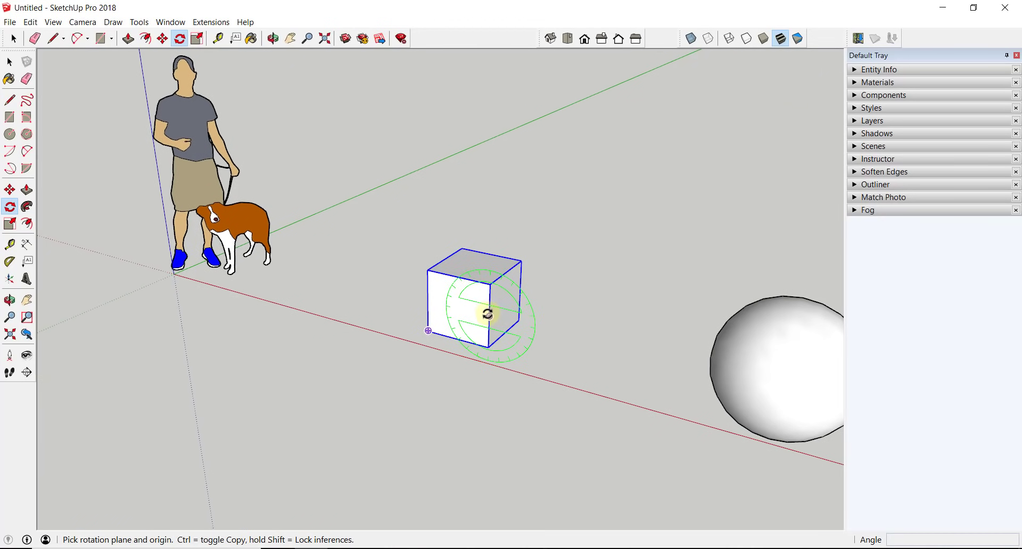
pyautogui.click(491, 316)
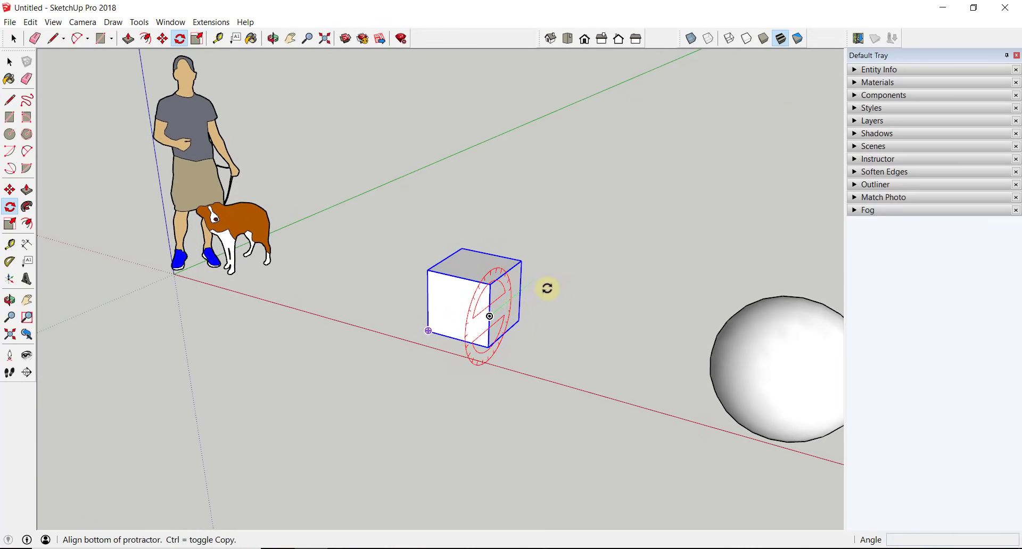
pyautogui.click(556, 256)
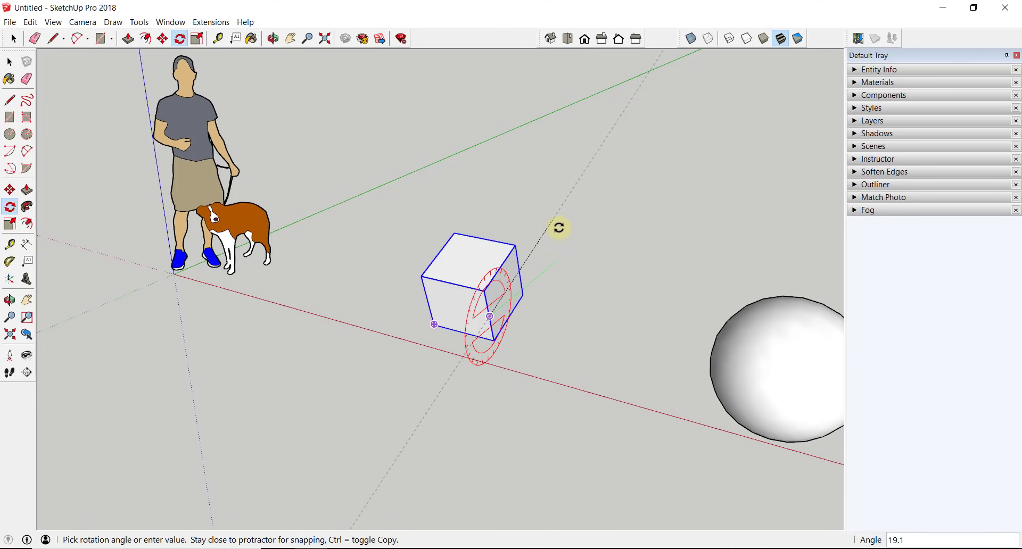
pyautogui.press('space')
# - Try to rotate the cube about the blue axis, pivoting on the center of its top face
pyautogui.press('q')
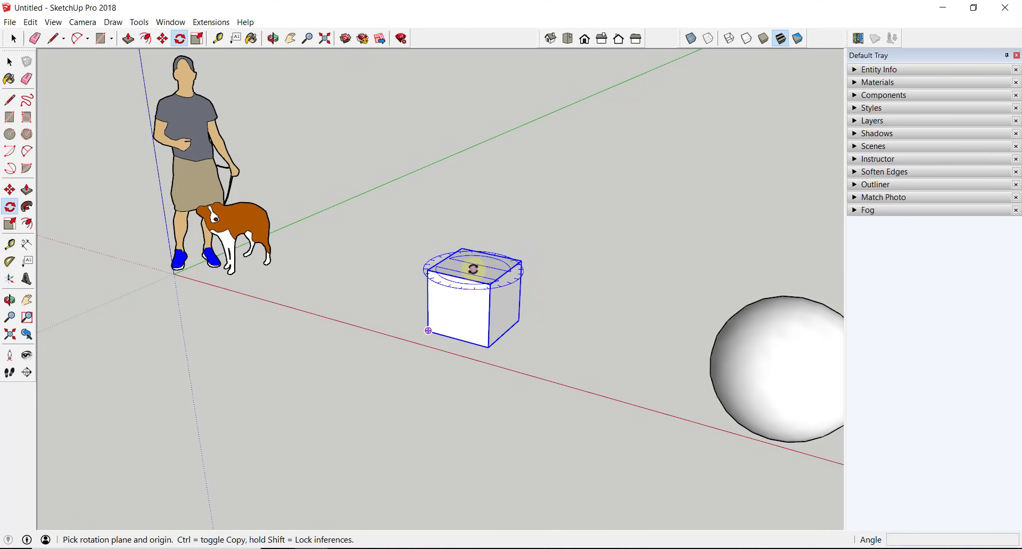
pyautogui.click(473, 270)
pyautogui.click(591, 294)
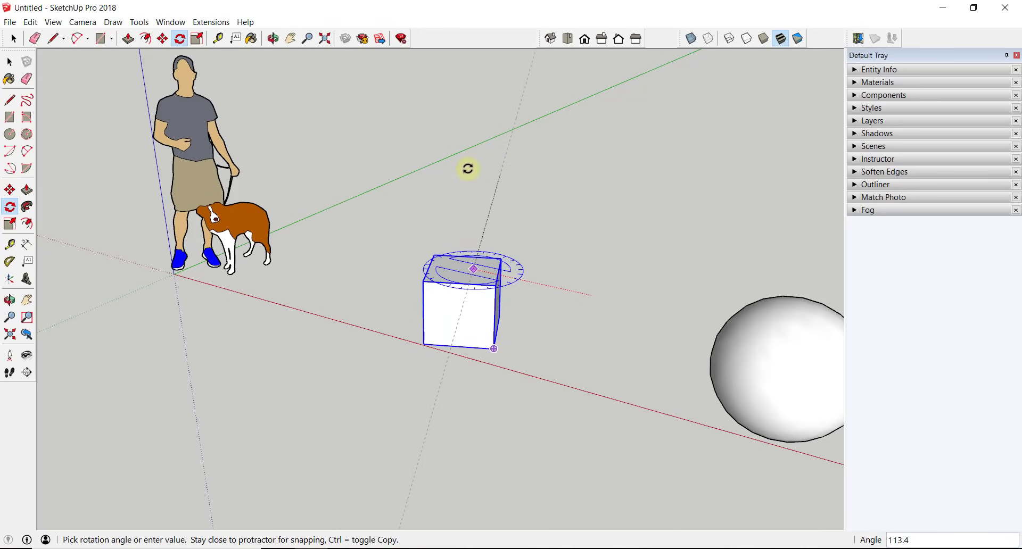
pyautogui.click(507, 337)
pyautogui.press('space')
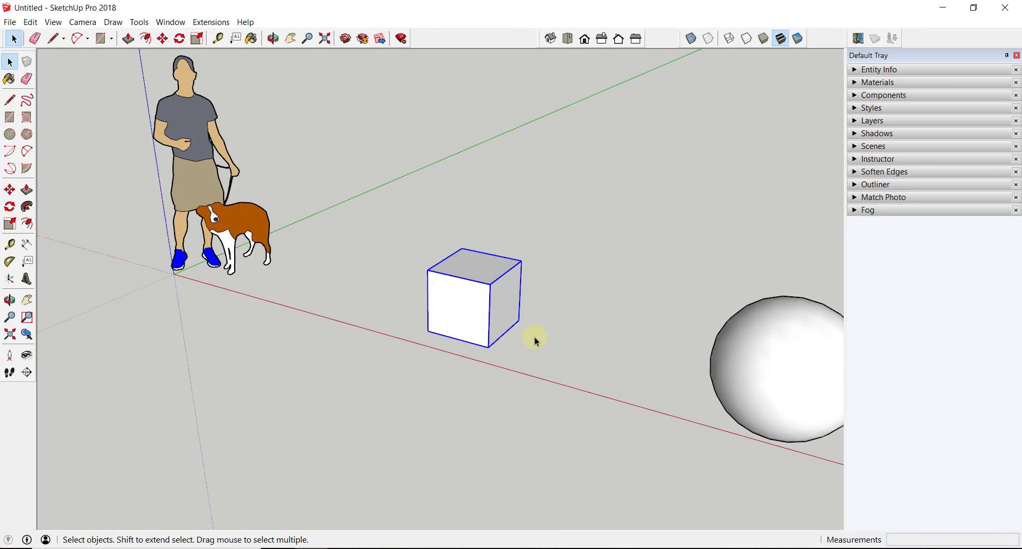
# - With the Rotate tool, try locking and unlocking the cube's rotation plane to the green and red axes
pyautogui.press('q')
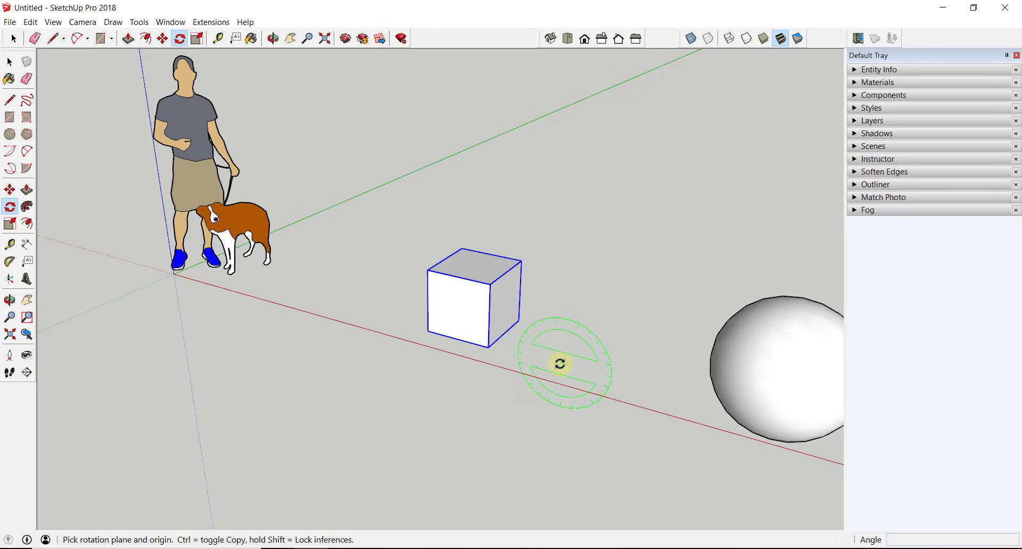
pyautogui.press('Right')
pyautogui.press('Left')
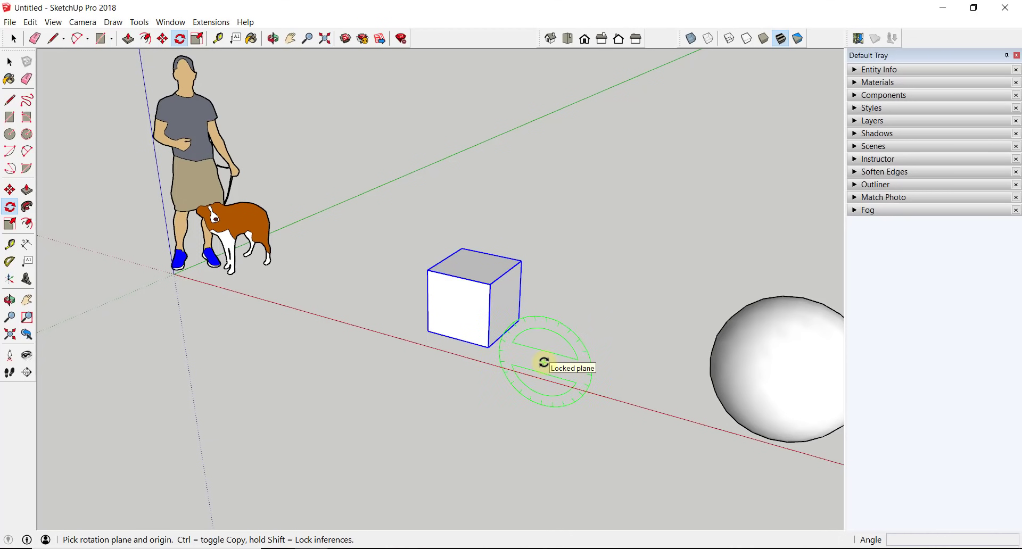
pyautogui.press('Left')
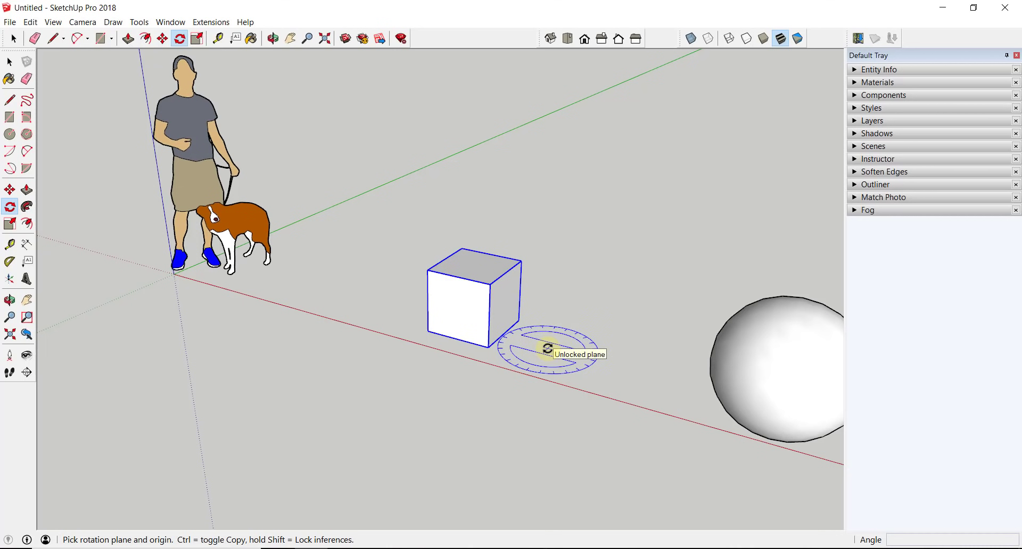
pyautogui.press('Left')
pyautogui.press('Left')
pyautogui.press('Right')
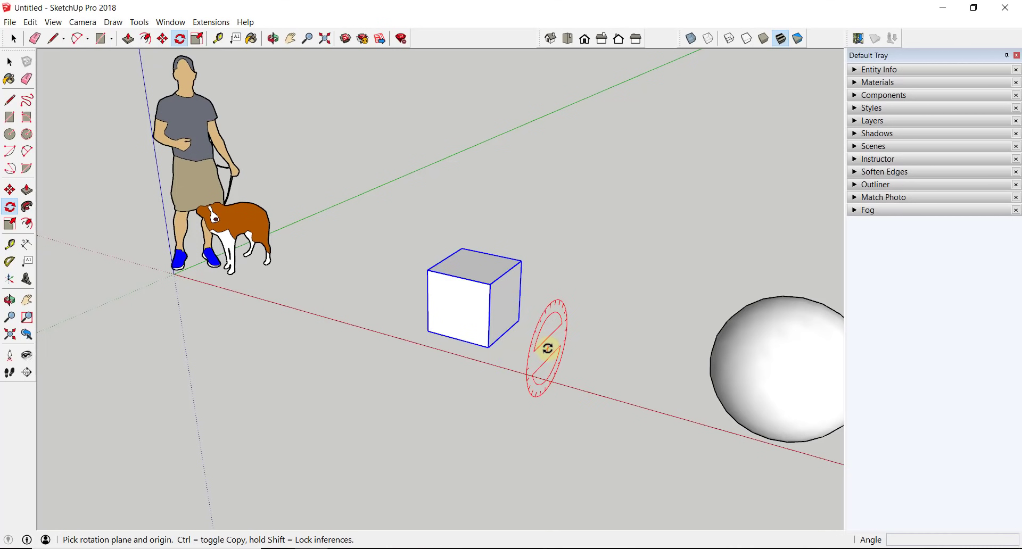
pyautogui.press('Left')
pyautogui.press('Right')
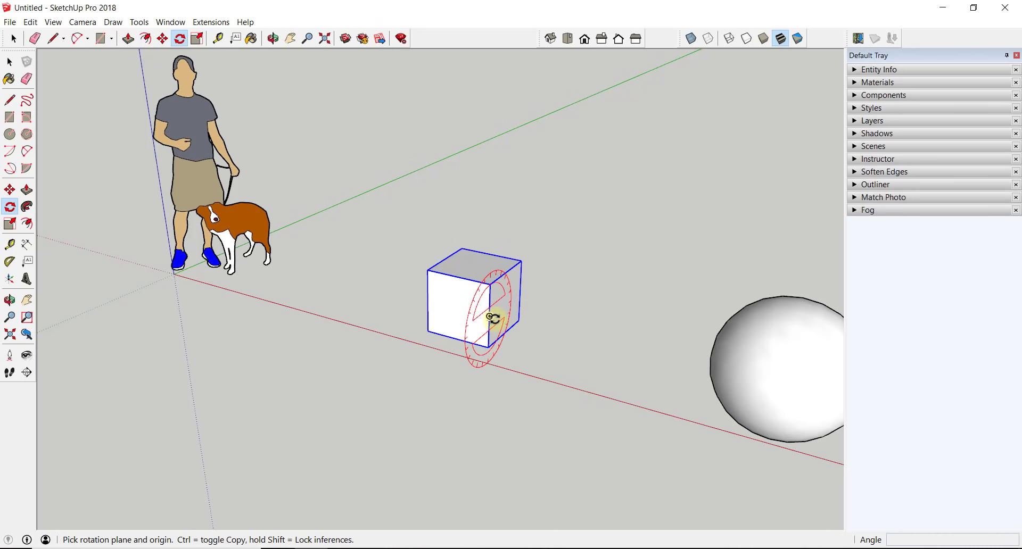
pyautogui.press('Left')
pyautogui.press('Left')
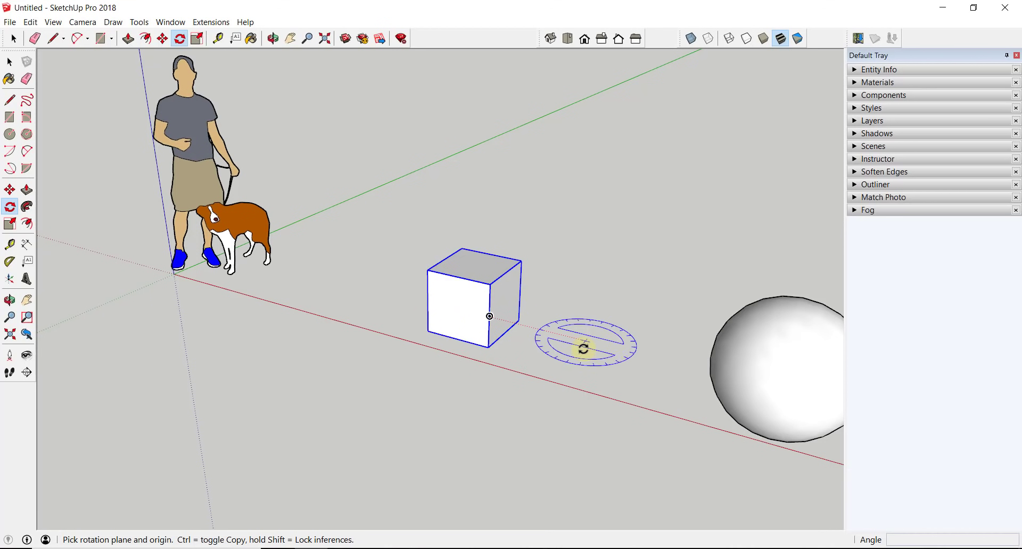
pyautogui.press('Left')
pyautogui.press('Right')
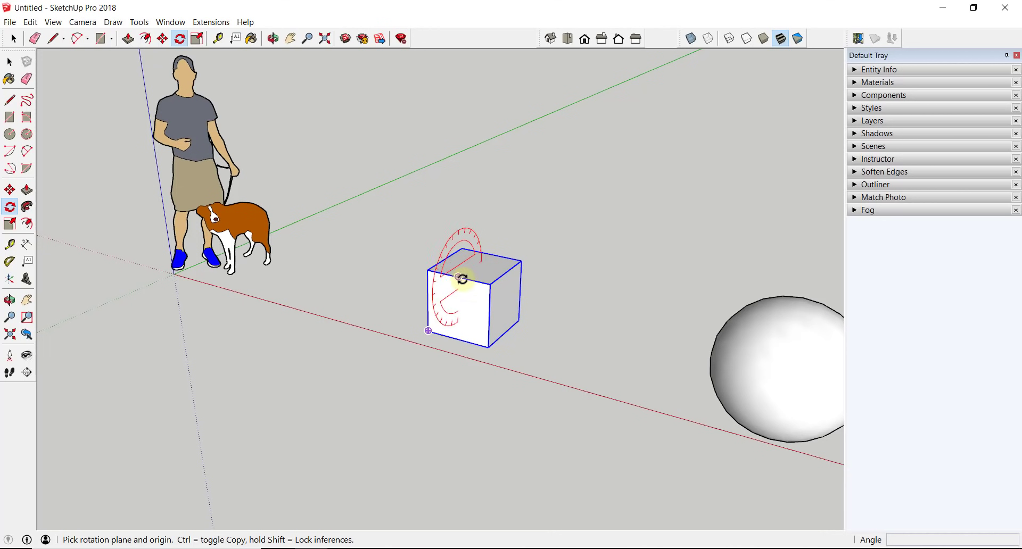
pyautogui.press('Left')
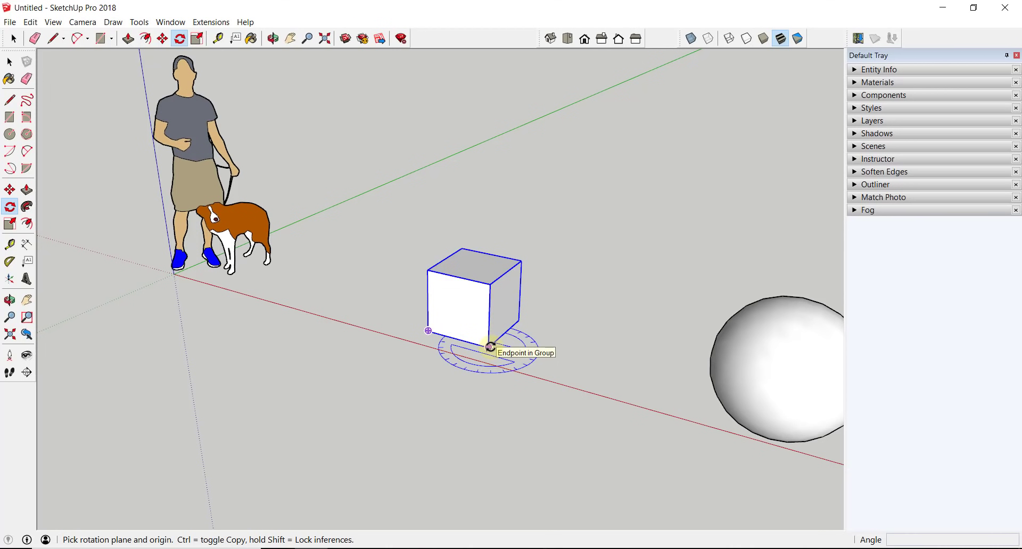
pyautogui.press('Left')
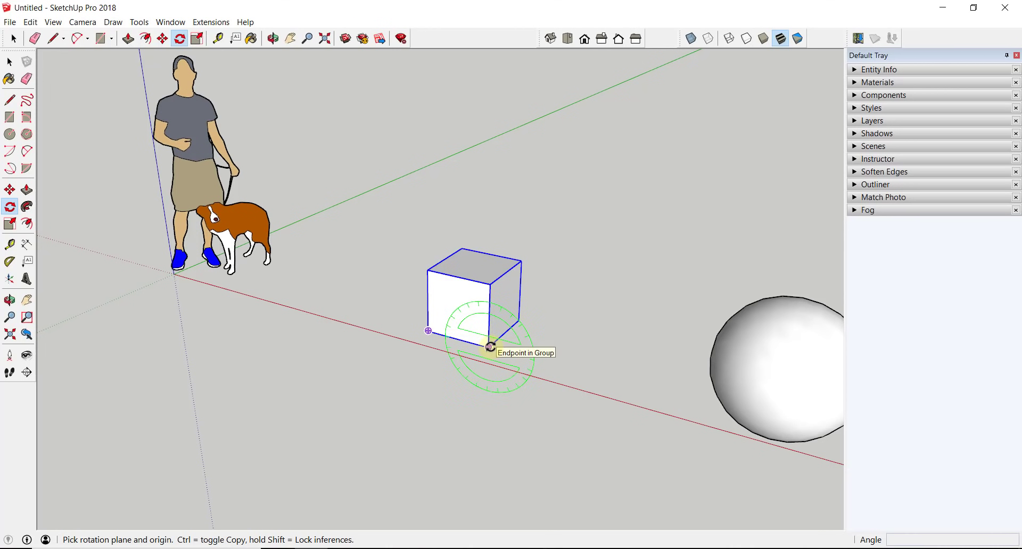
pyautogui.press('Right')
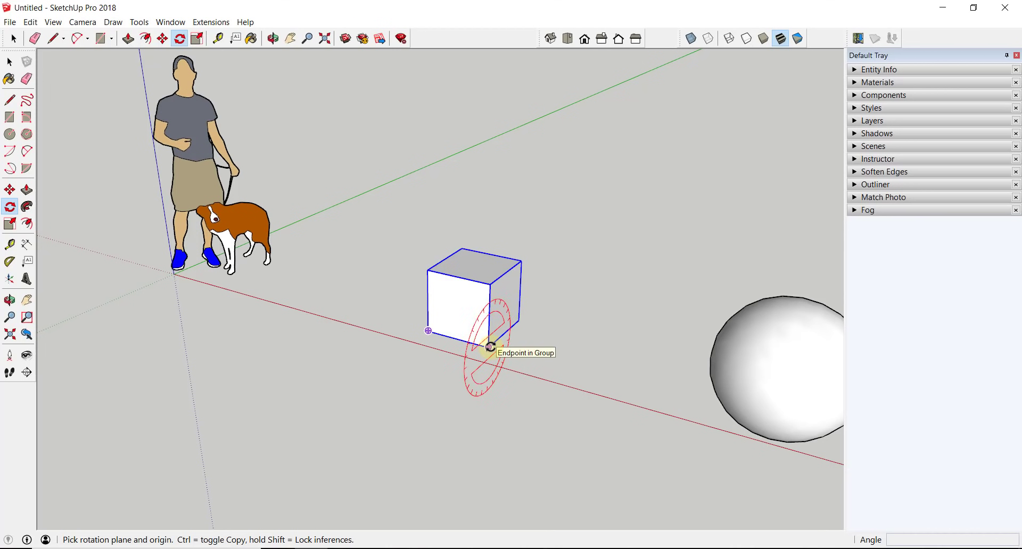
# - Rotate the cube 90 degrees about the blue axis around its nearest bottom corner, swinging its side bottom edge onto the red direction
pyautogui.press('Up')
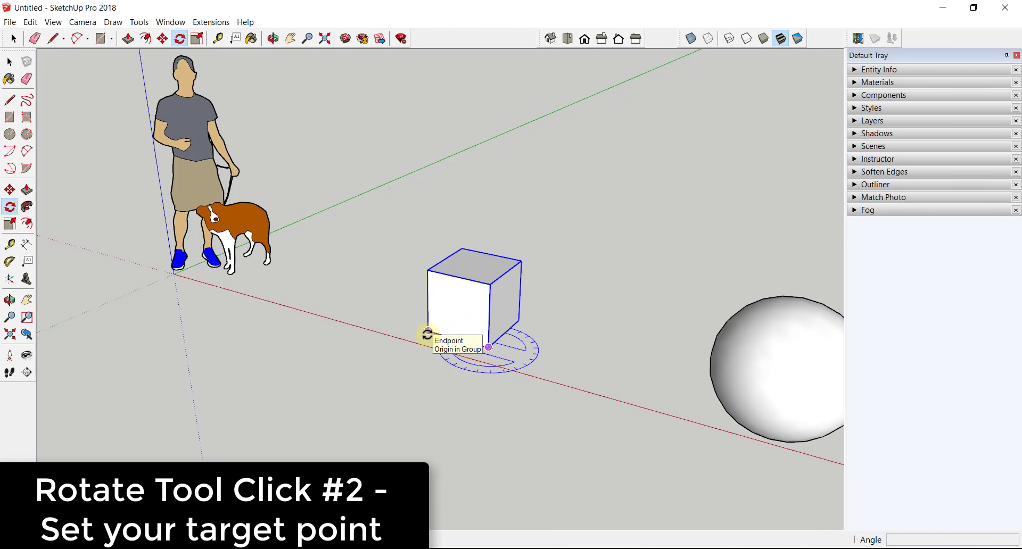
pyautogui.click(427, 333)
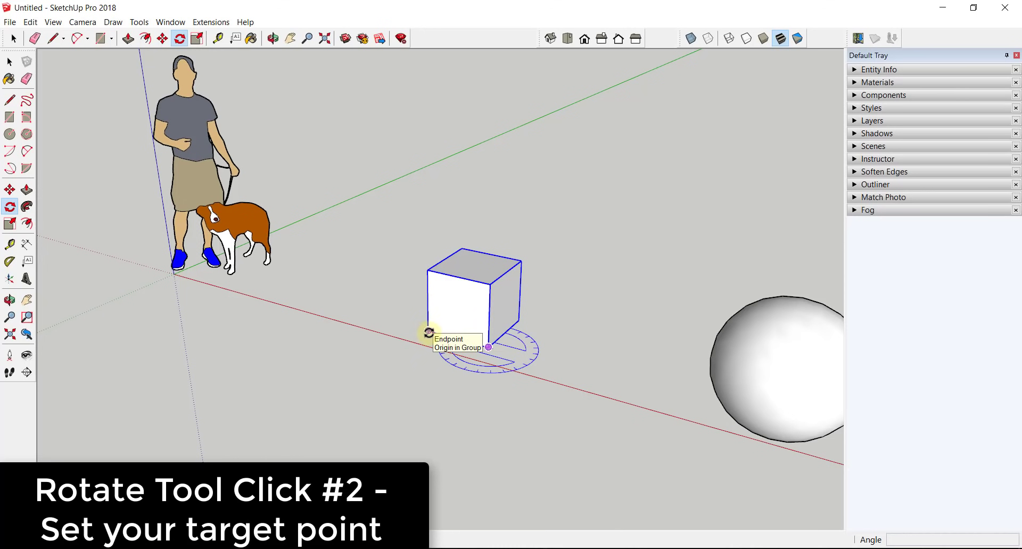
pyautogui.click(428, 331)
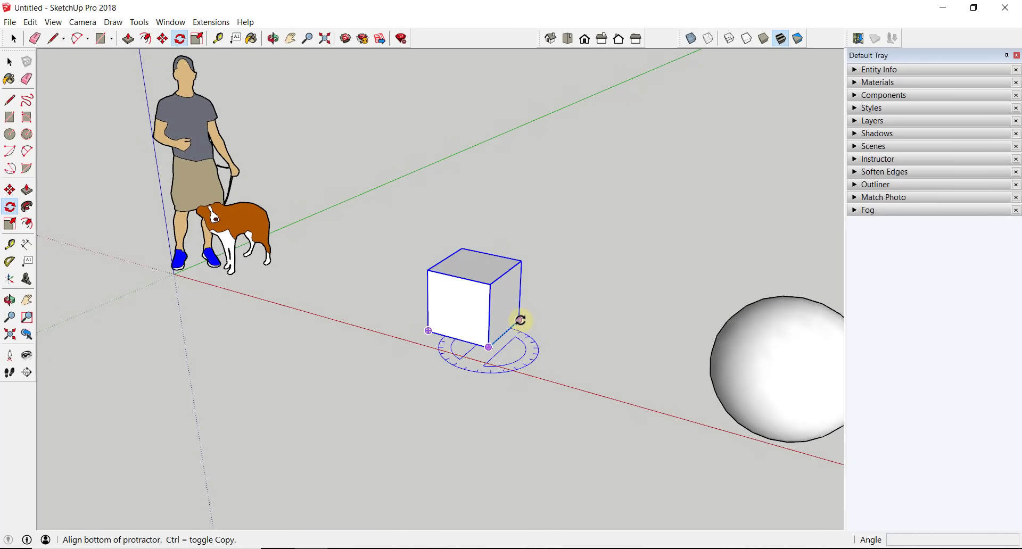
pyautogui.click(520, 319)
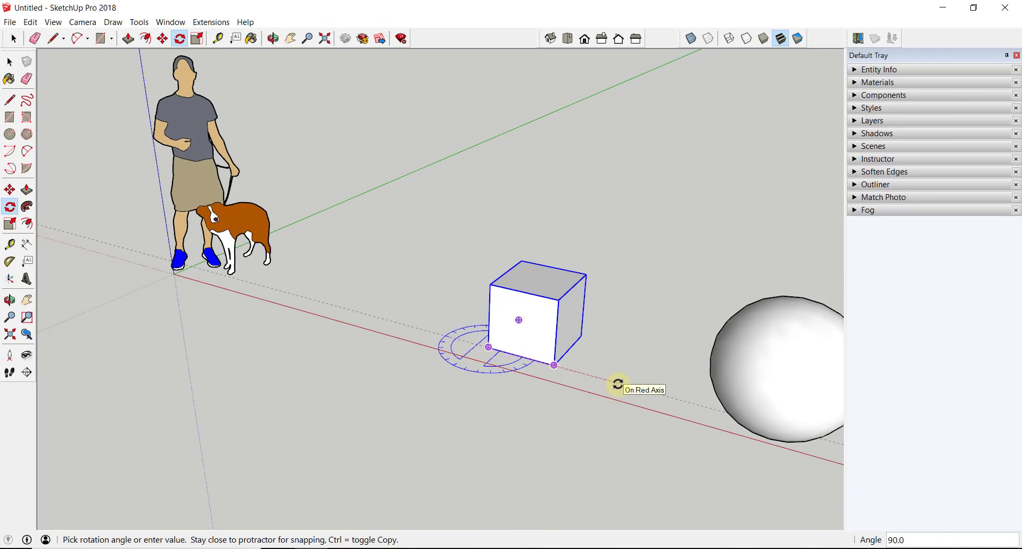
pyautogui.click(618, 384)
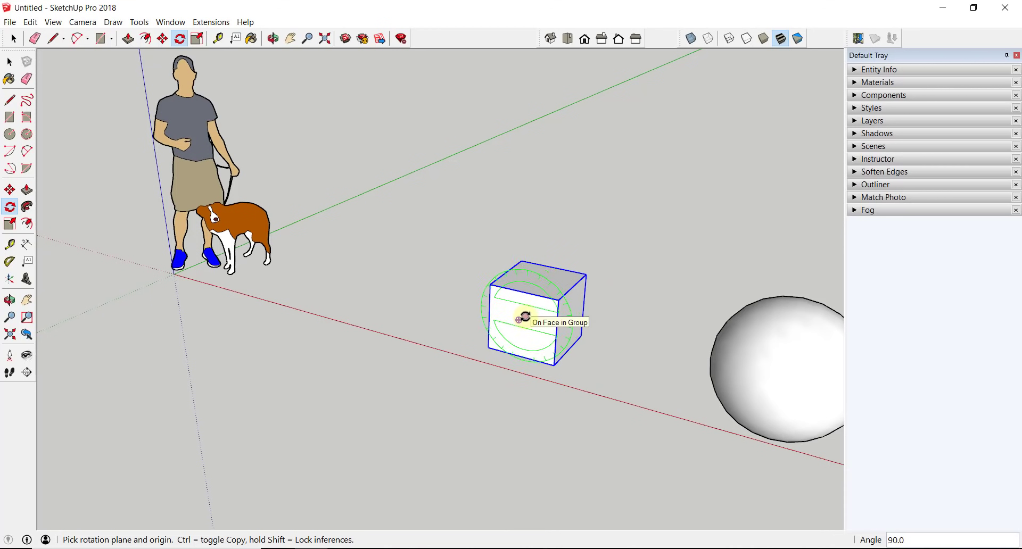
pyautogui.press('space')
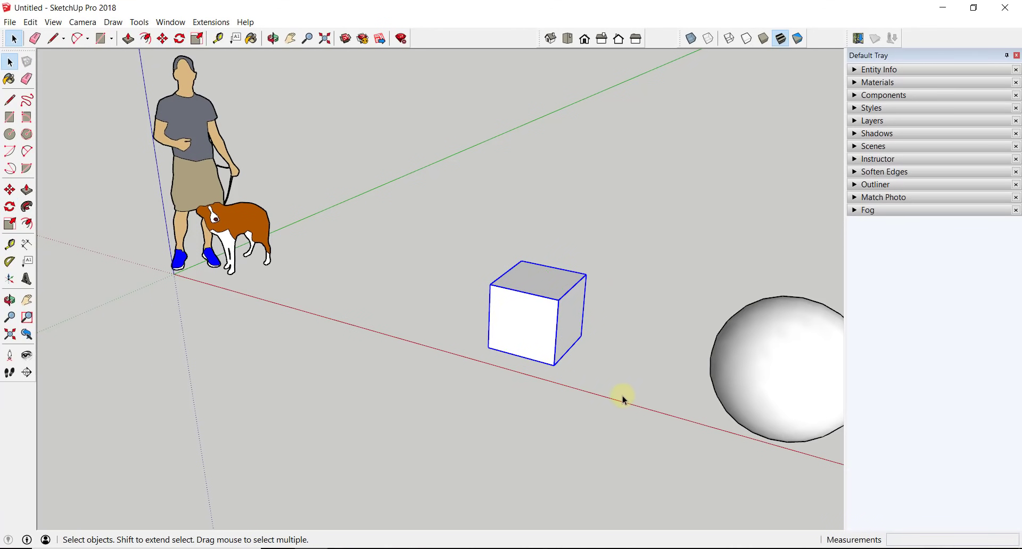
# - Rotate the cube 90 degrees back about the same bottom corner, swinging its front bottom edge from the red direction to the green direction
pyautogui.press('q')
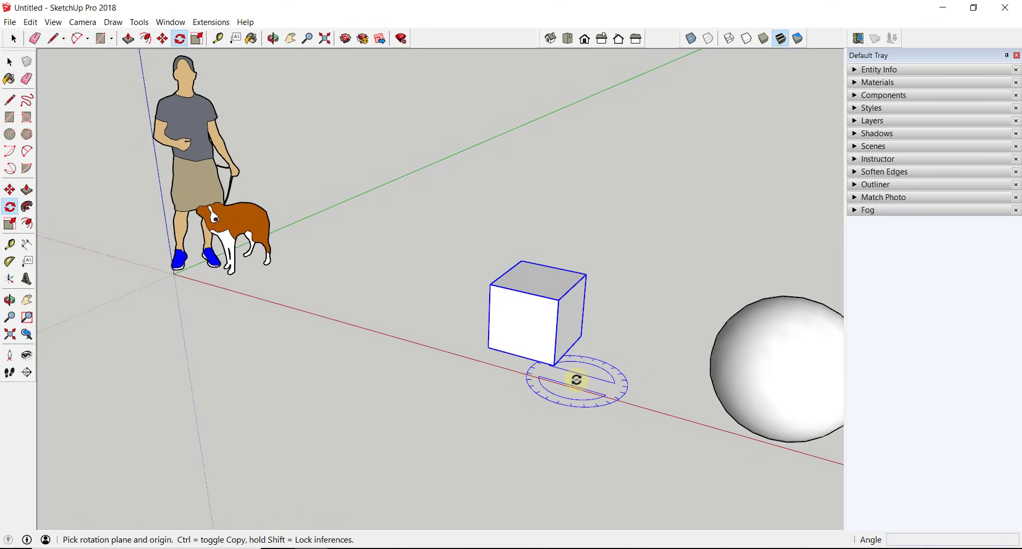
pyautogui.press('shift')
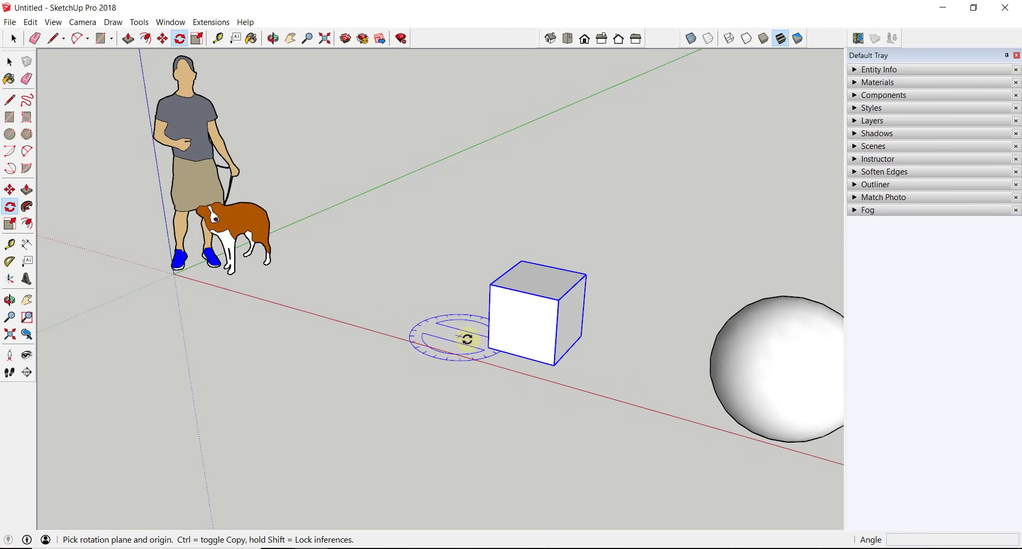
pyautogui.click(489, 347)
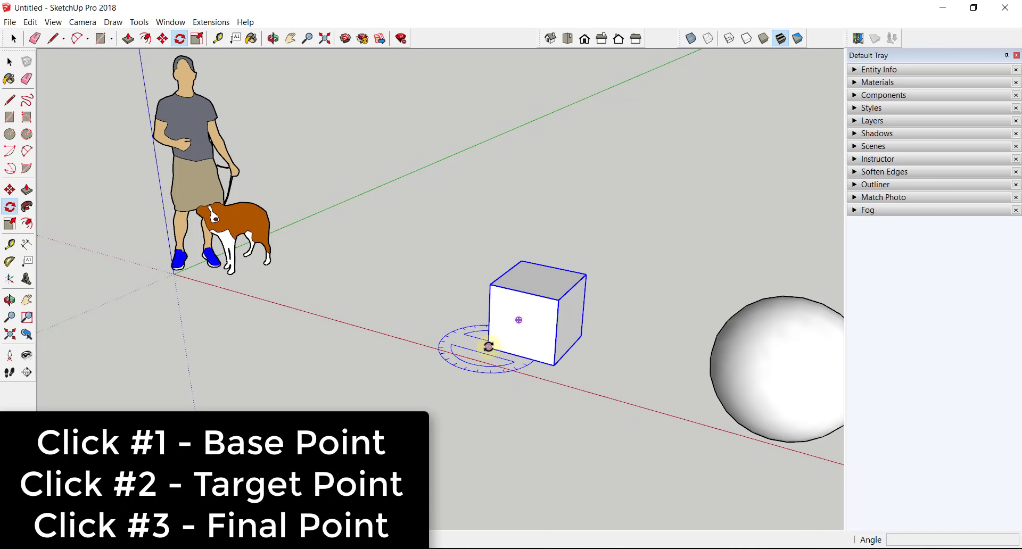
pyautogui.click(554, 366)
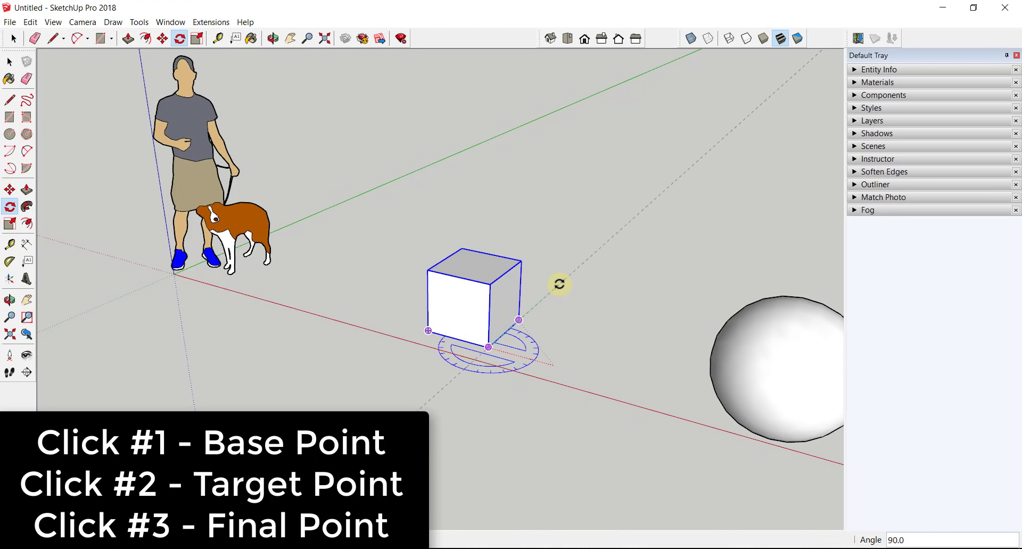
pyautogui.click(558, 283)
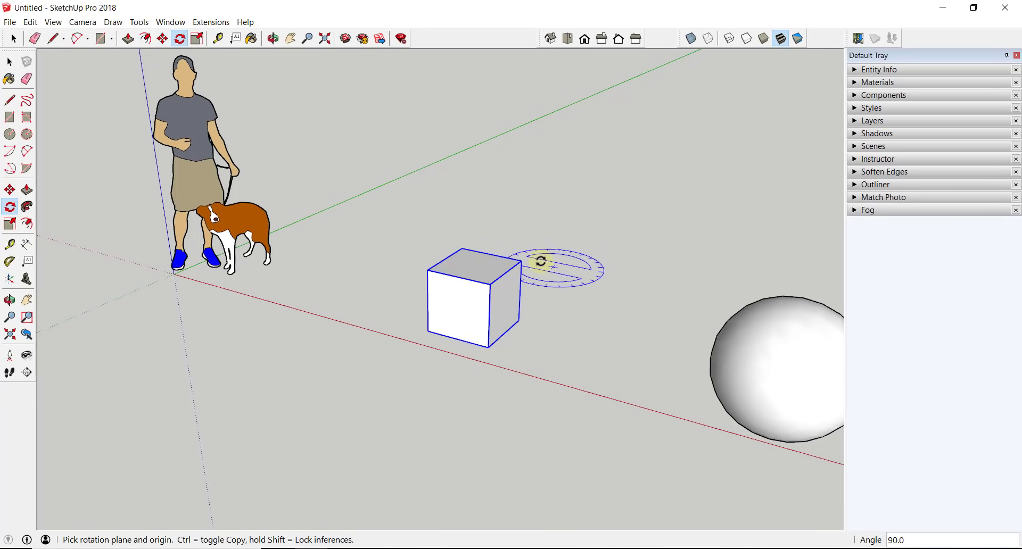
# - Try to rotate the cube 90 degrees about the red axis around its far right top corner, starting from its nearest top corner
pyautogui.press('space')
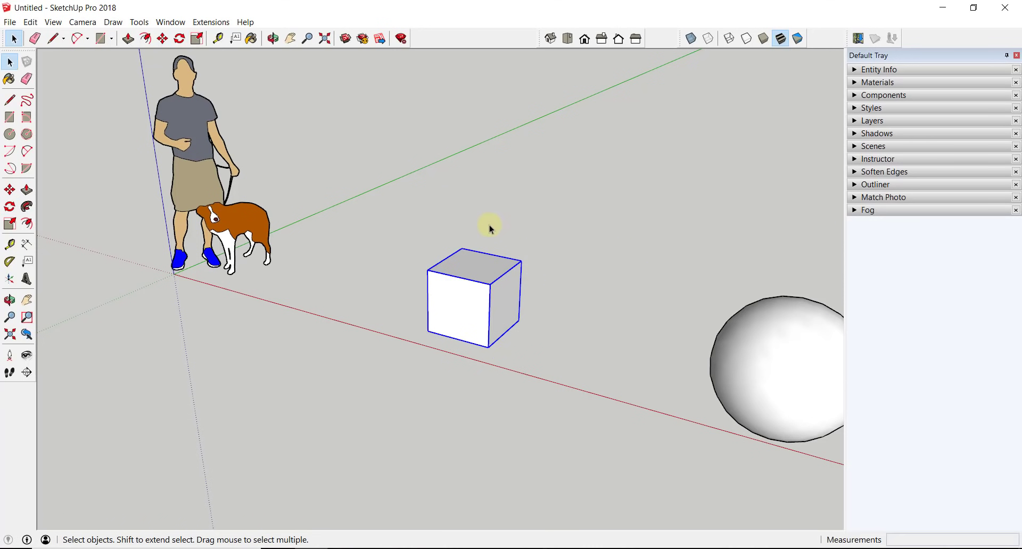
pyautogui.moveTo(353, 167); pyautogui.dragTo(620, 414)
pyautogui.press('q')
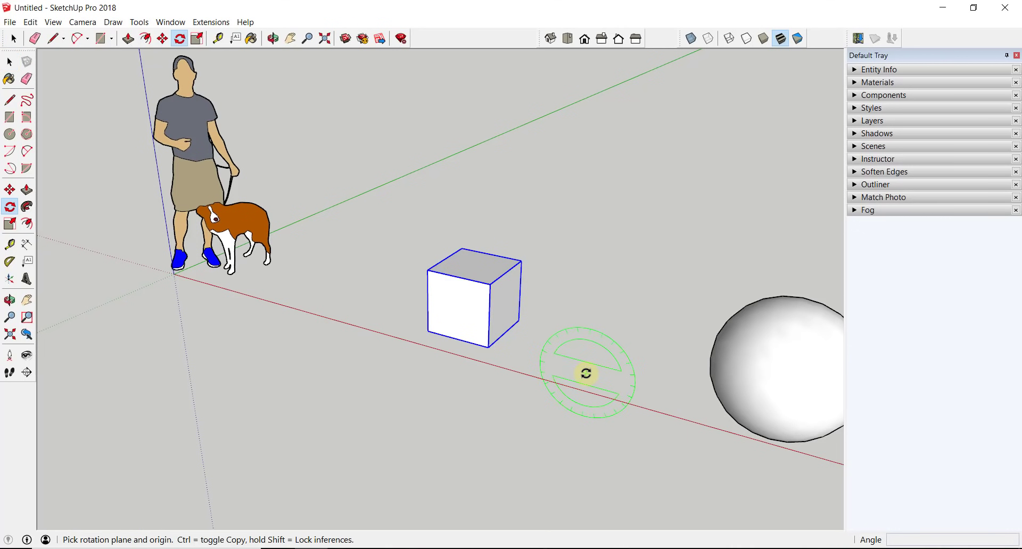
pyautogui.press('Right')
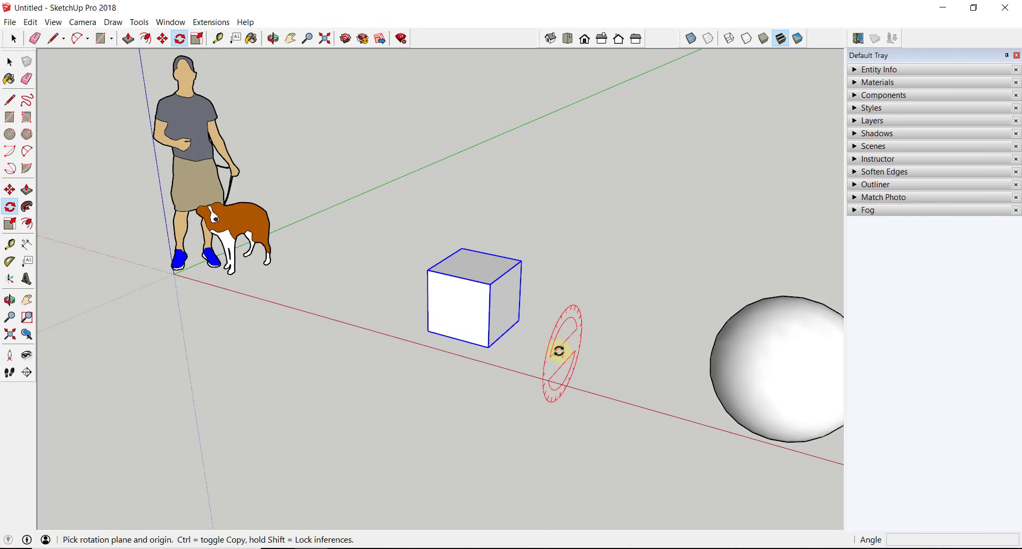
pyautogui.click(522, 261)
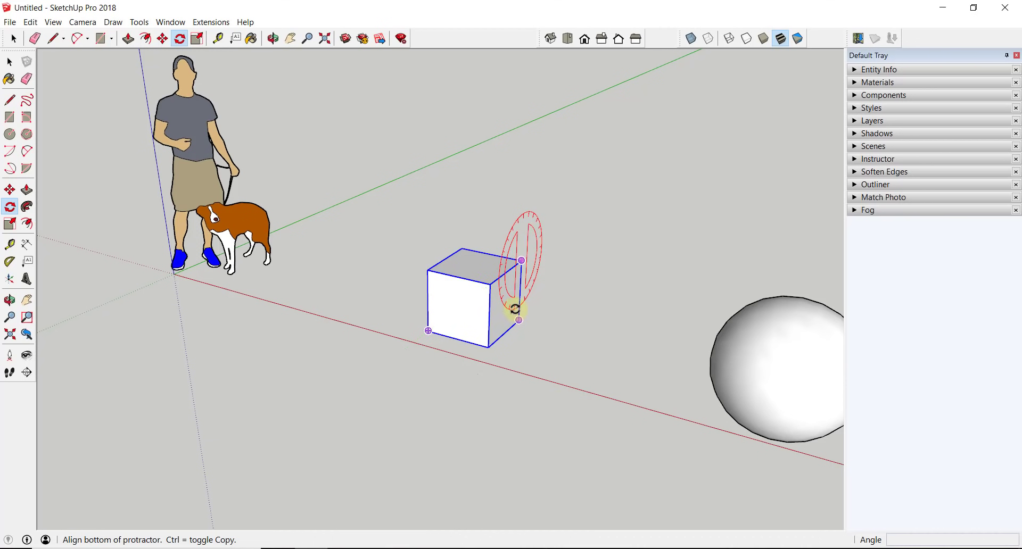
pyautogui.click(490, 285)
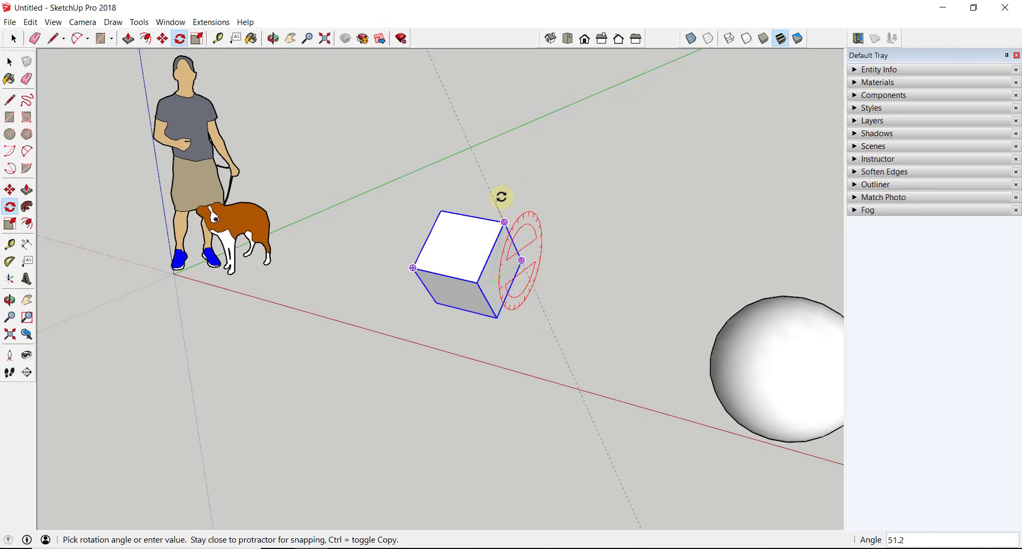
pyautogui.click(528, 183)
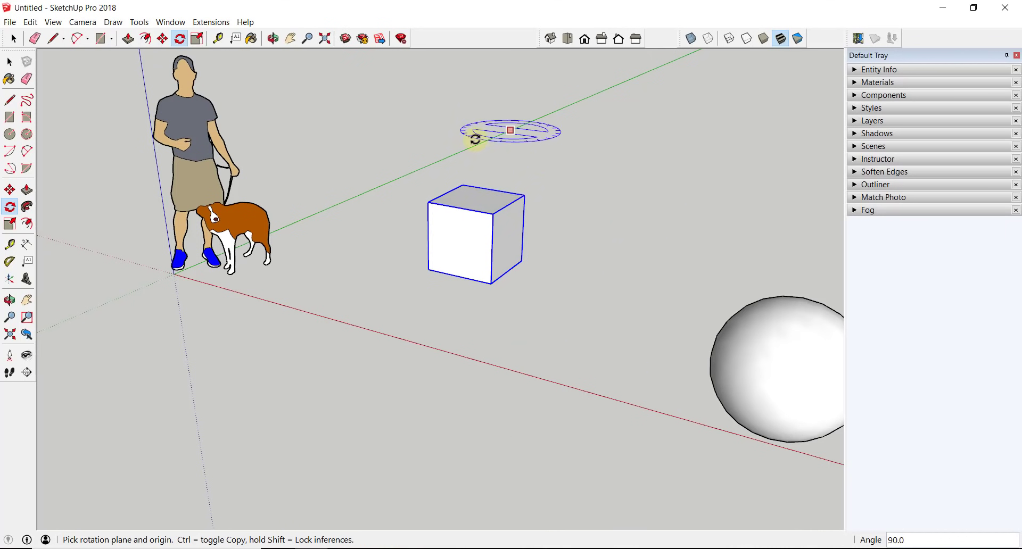
pyautogui.hotkey('ctrl', 'z')
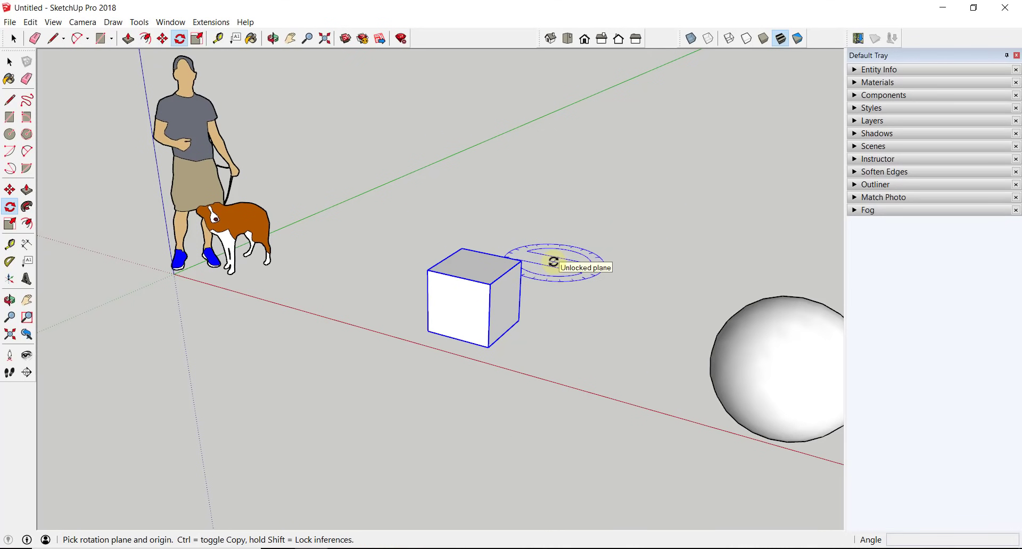
pyautogui.click(489, 348)
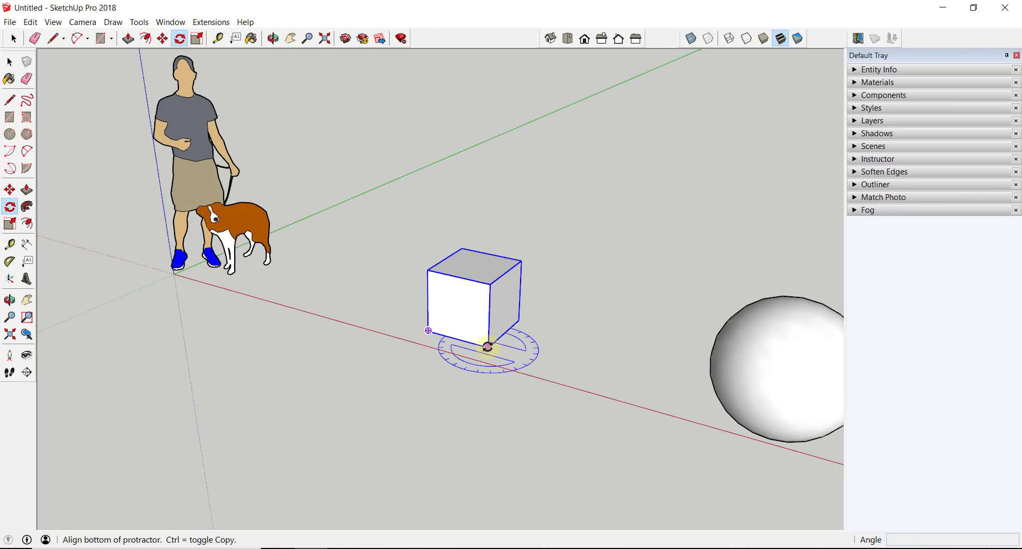
pyautogui.click(425, 331)
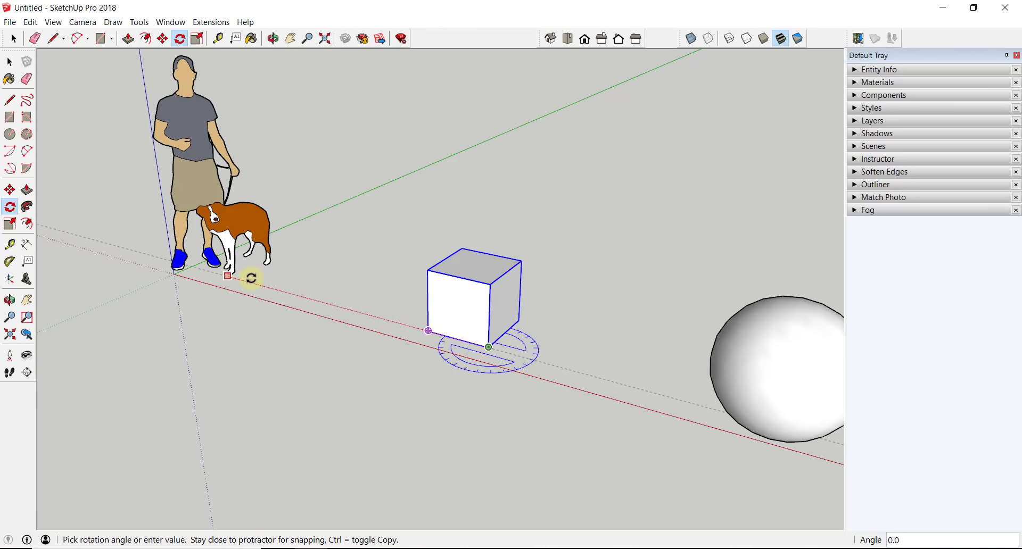
pyautogui.press('space')
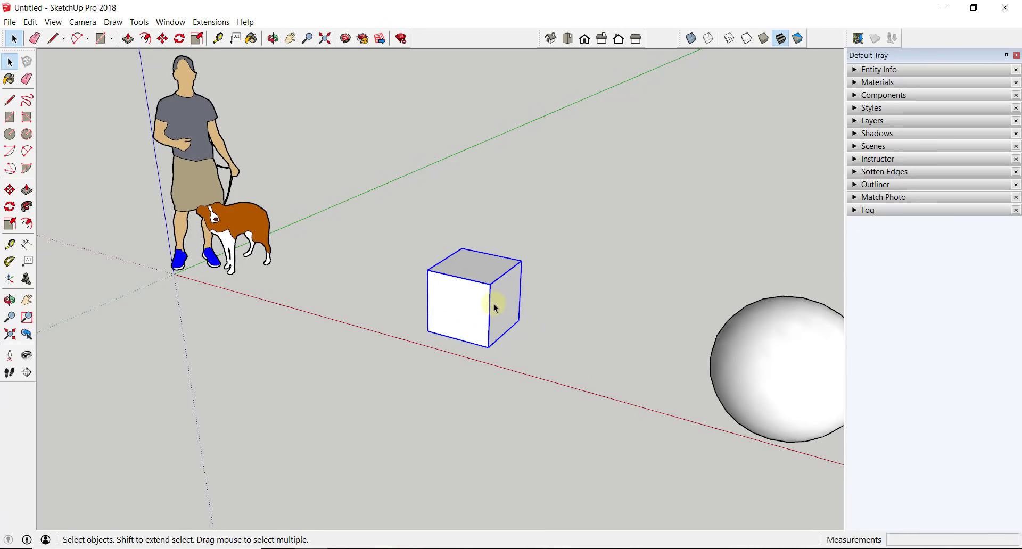
# - Try to rotate the cube exactly 45 degrees about the blue axis around its nearest bottom corner, using the front bottom edge as base
pyautogui.press('q')
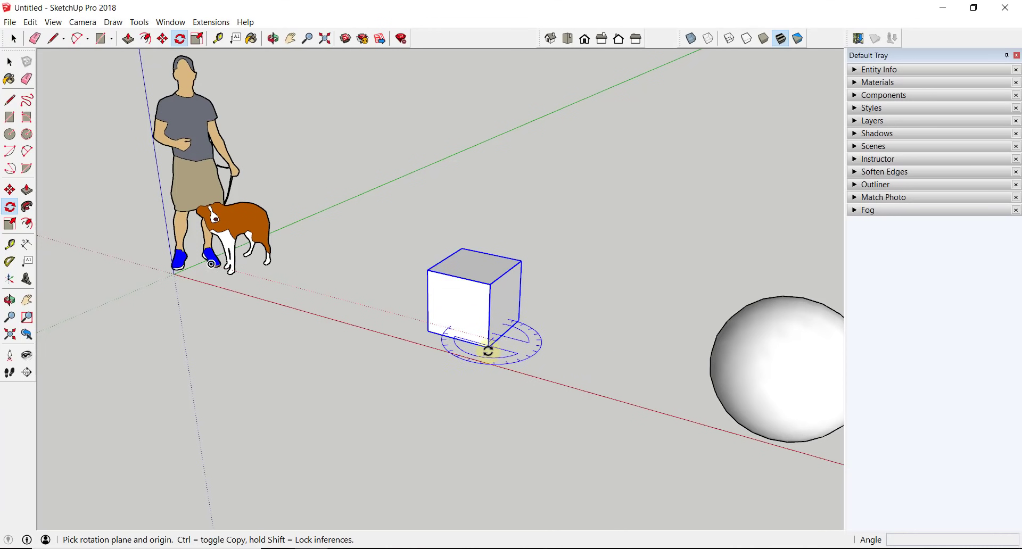
pyautogui.scroll(3, 487, 371)
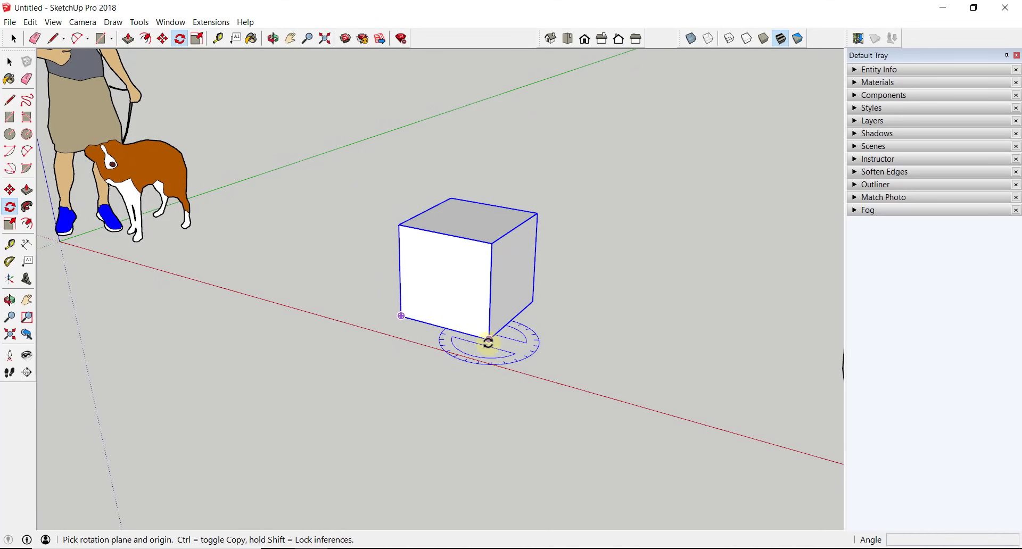
pyautogui.click(489, 339)
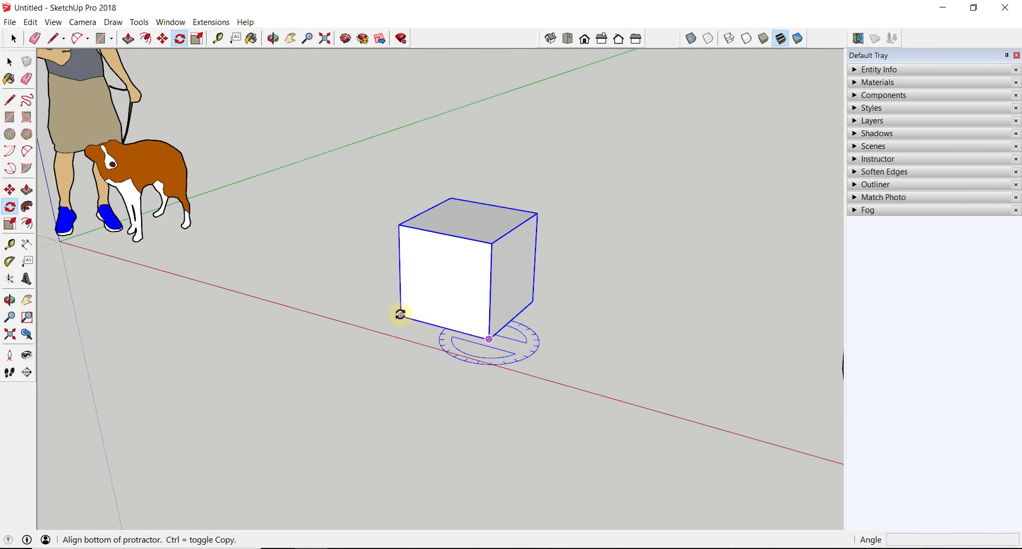
pyautogui.click(400, 314)
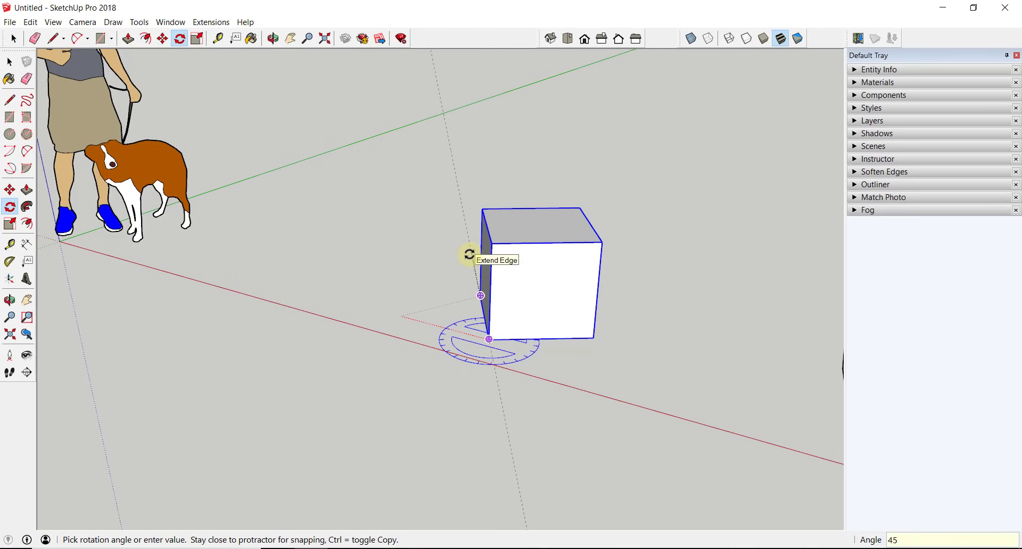
pyautogui.press('Return')
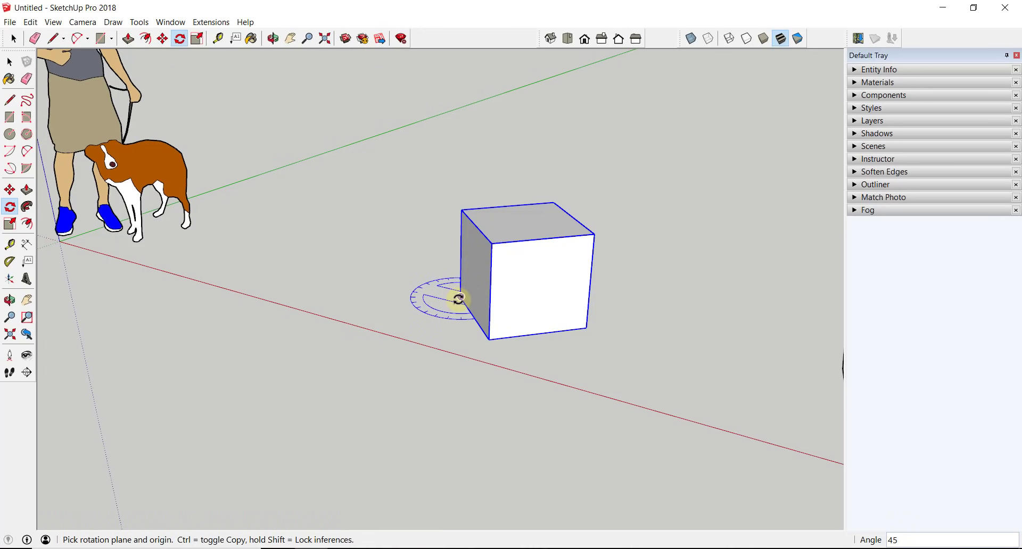
# - Try to rotate the cube further about the blue axis around the same bottom corner, and undo both rotations
pyautogui.moveTo(487, 339); pyautogui.dragTo(461, 297)
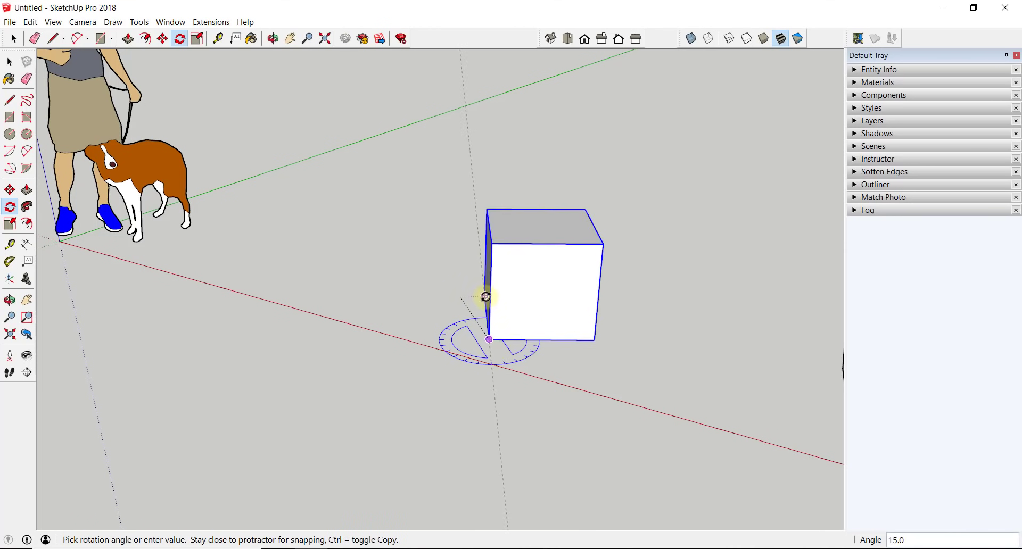
pyautogui.click(512, 295)
pyautogui.press('space')
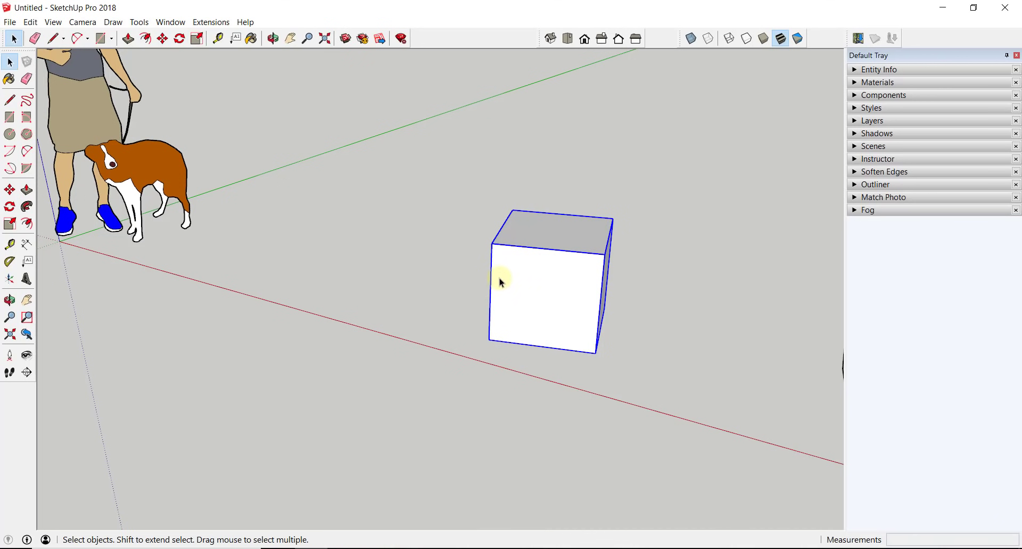
pyautogui.moveTo(499, 278); pyautogui.dragTo(678, 264, button='middle')
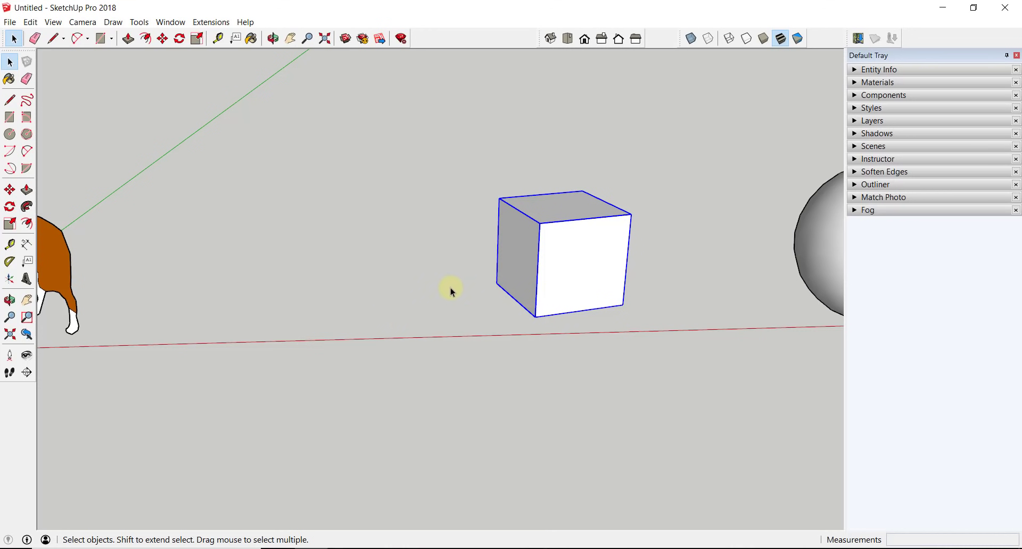
pyautogui.hotkey('ctrl', 'z')
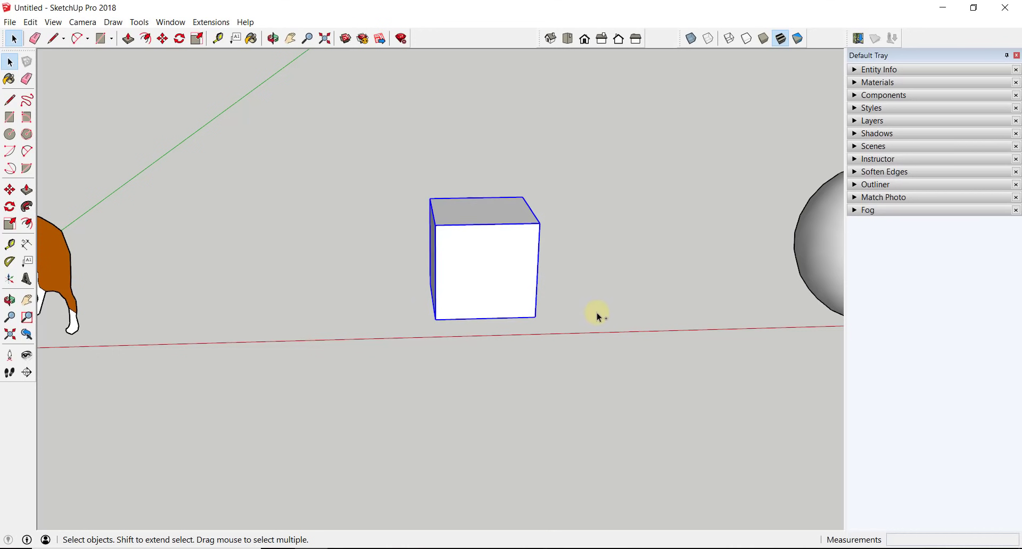
# - Erase the figure of the man with the dog beside the origin
pyautogui.moveTo(589, 286); pyautogui.dragTo(484, 342, button='middle')
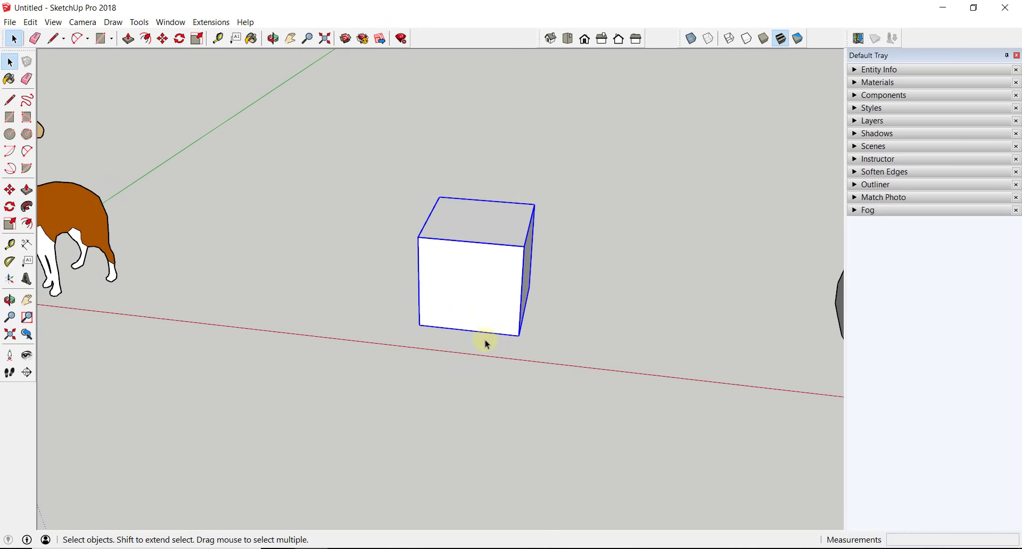
pyautogui.scroll(-2, 470, 331)
pyautogui.scroll(-2, 471, 324)
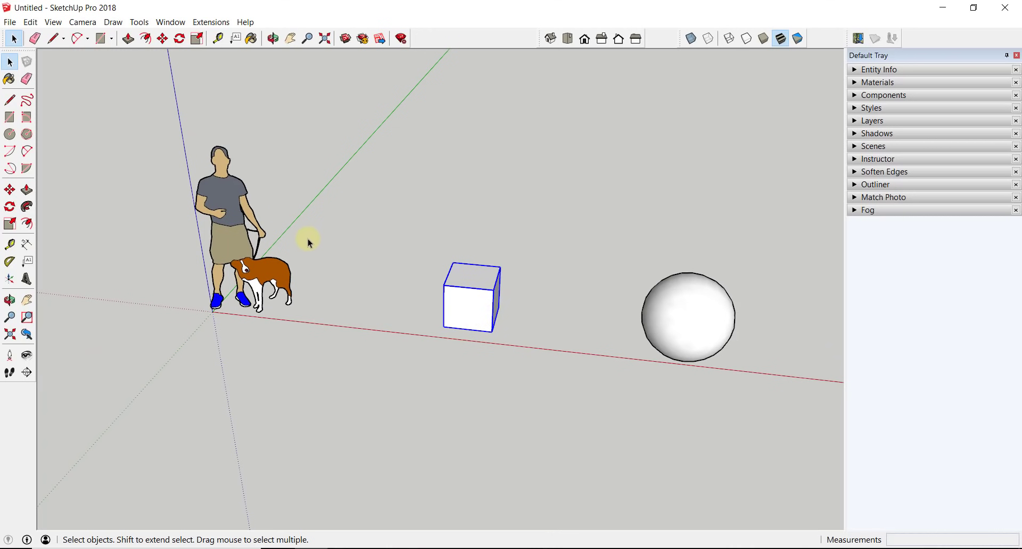
pyautogui.press('e')
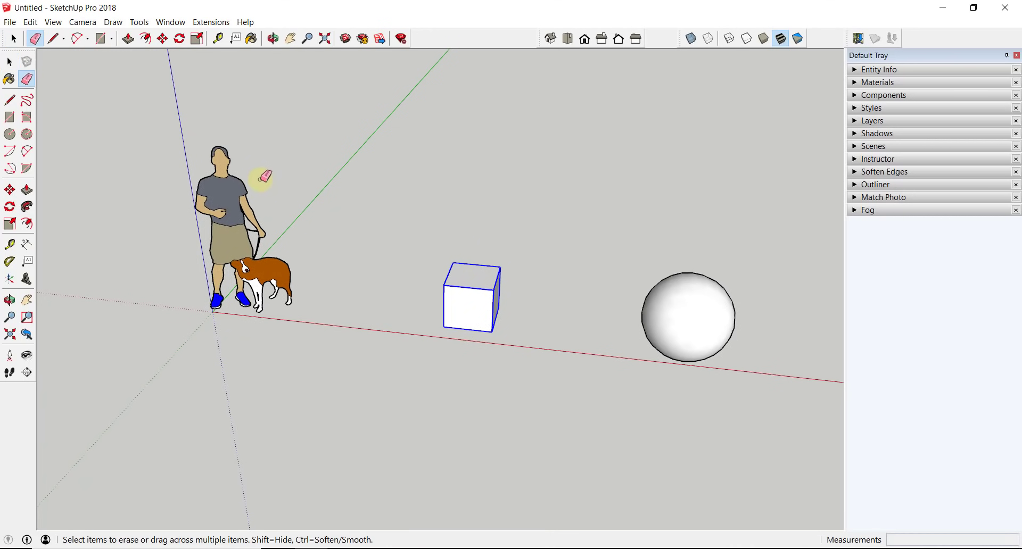
pyautogui.moveTo(262, 176); pyautogui.dragTo(200, 189)
# - Move the cube by its front-left bottom corner so that its front bottom edge lies on the red axis
pyautogui.press('space')
pyautogui.moveTo(395, 233); pyautogui.dragTo(563, 372)
pyautogui.press('q')
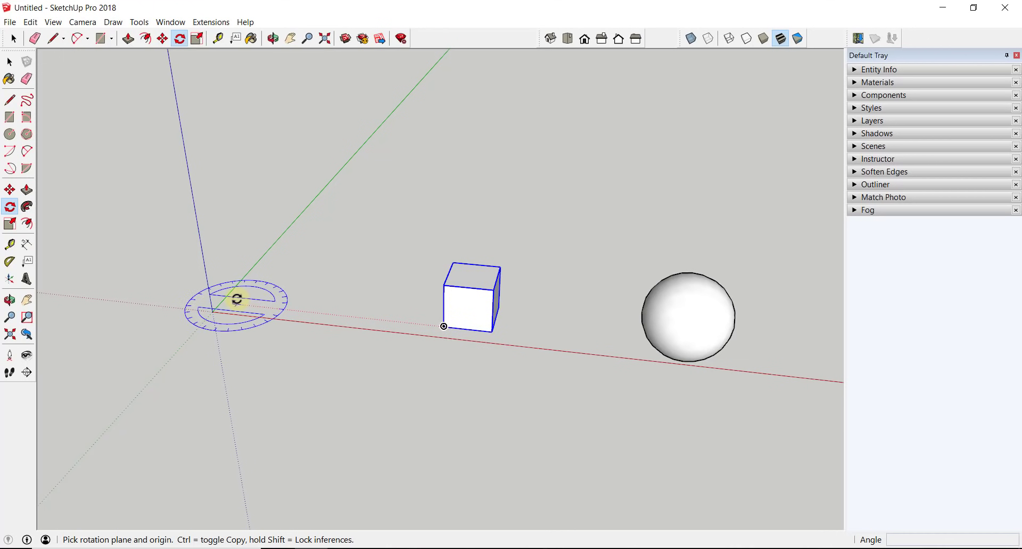
pyautogui.press('space')
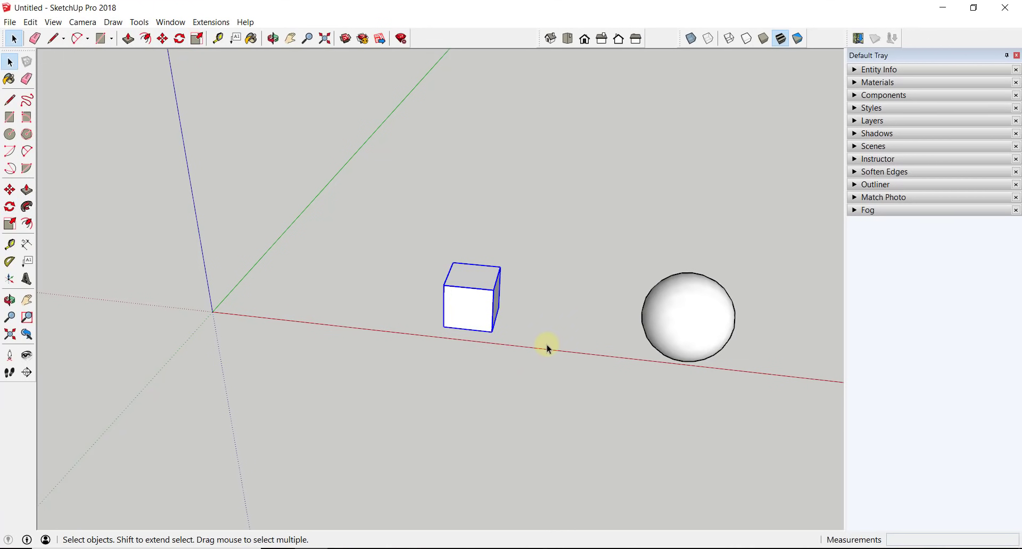
pyautogui.press('m')
pyautogui.click(440, 327)
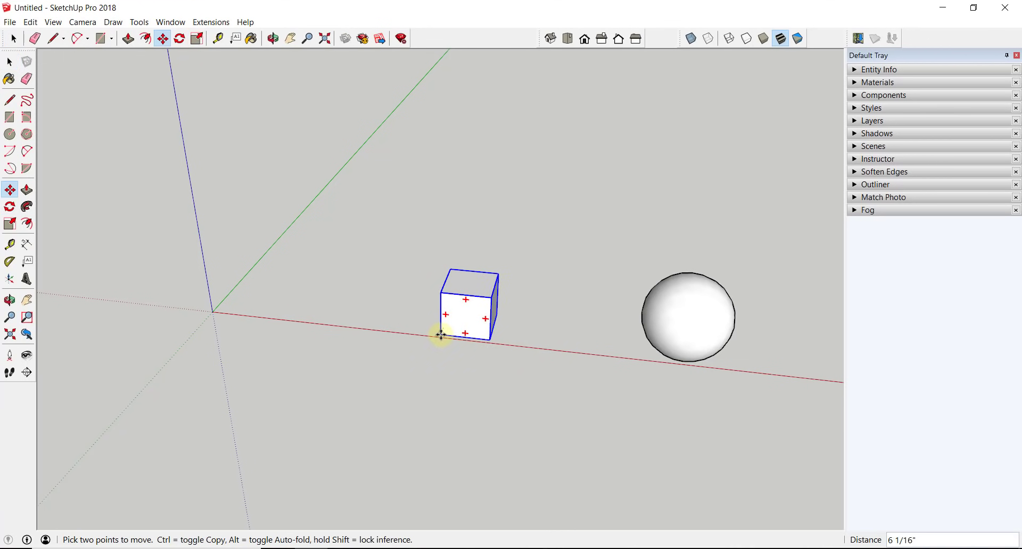
pyautogui.click(213, 312)
pyautogui.press('space')
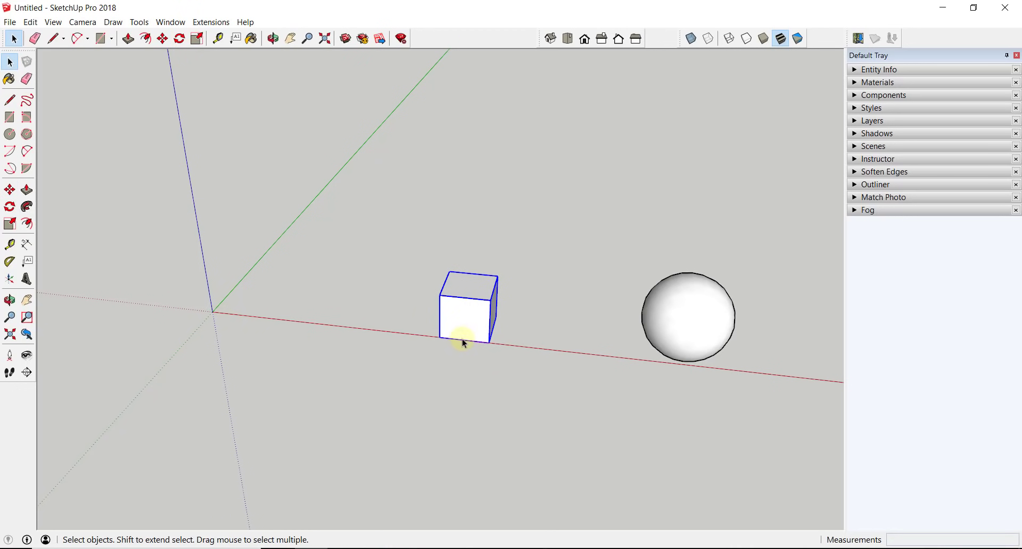
pyautogui.press('q')
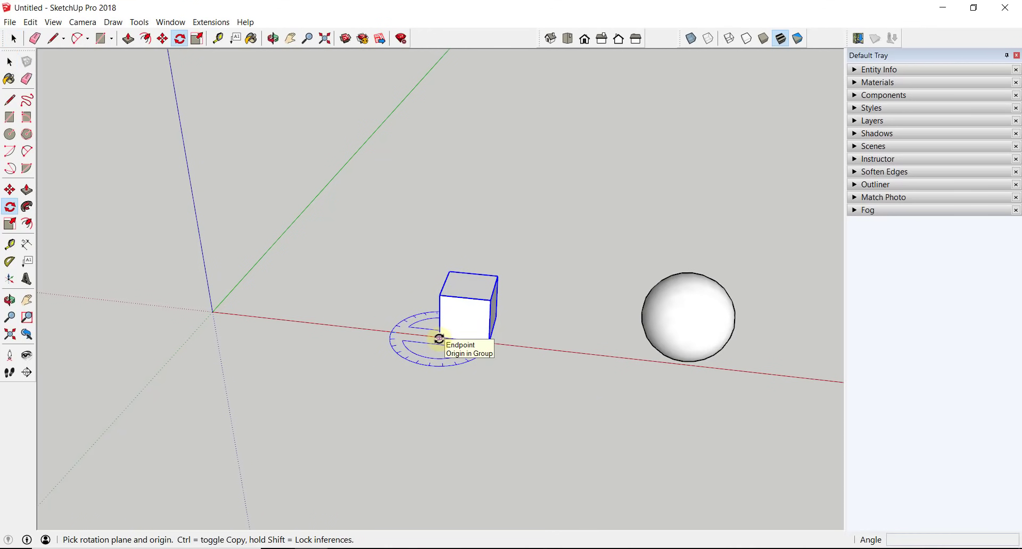
pyautogui.click(439, 339)
pyautogui.click(559, 346)
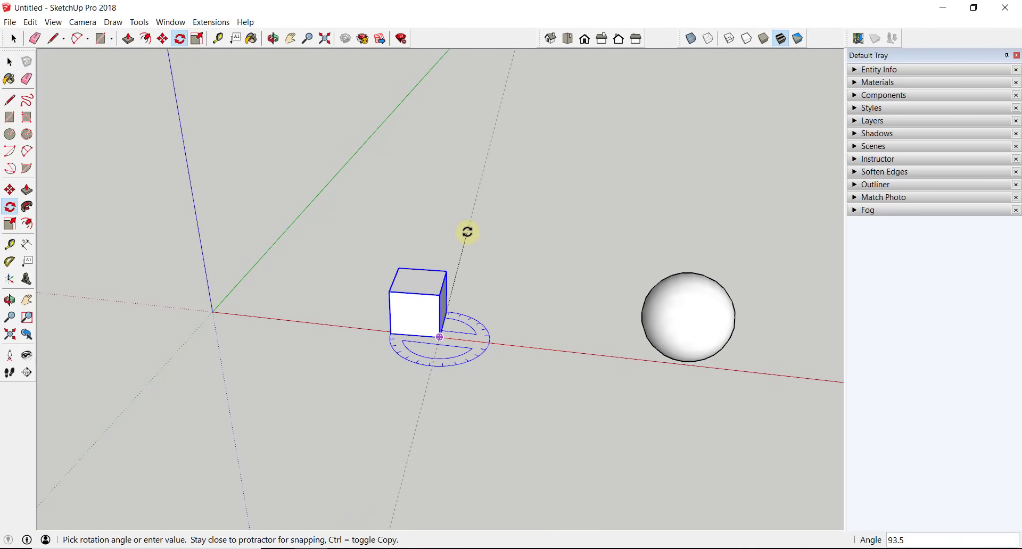
pyautogui.press('space')
pyautogui.press('q')
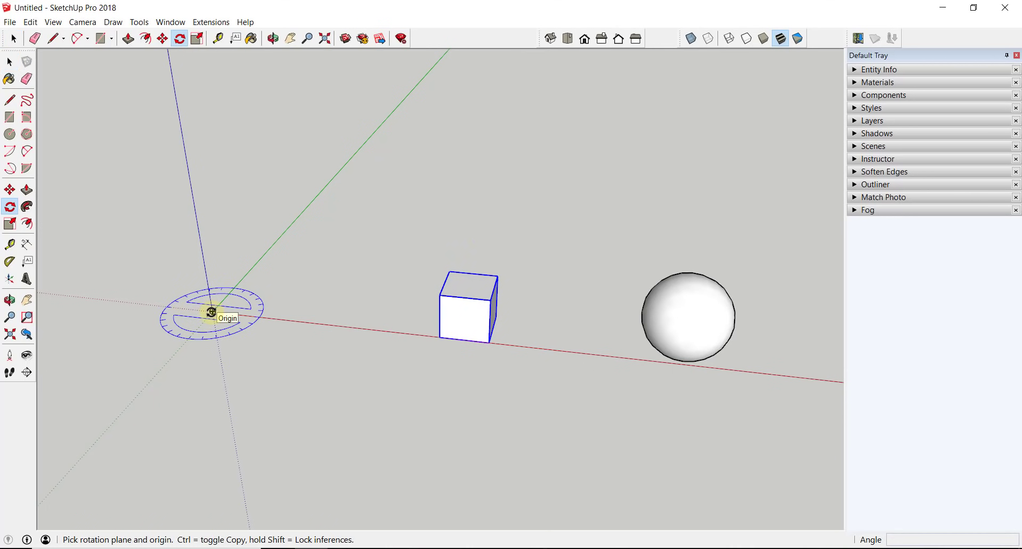
pyautogui.click(225, 313)
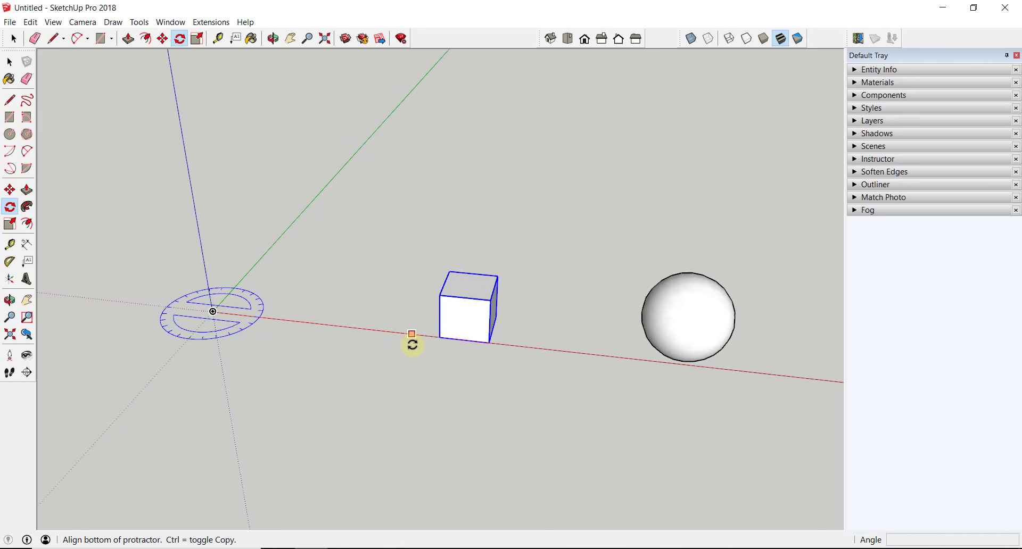
pyautogui.click(490, 342)
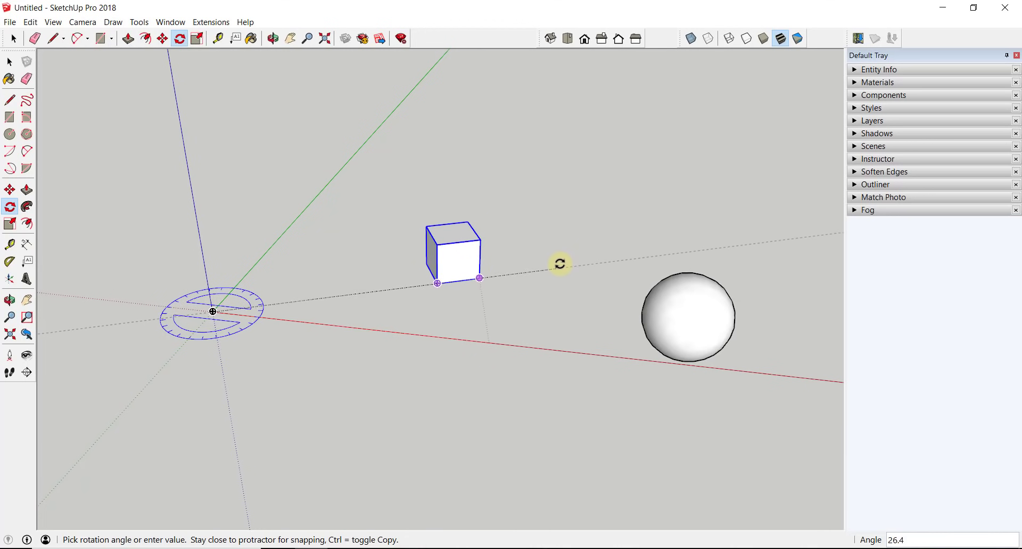
pyautogui.press('Escape')
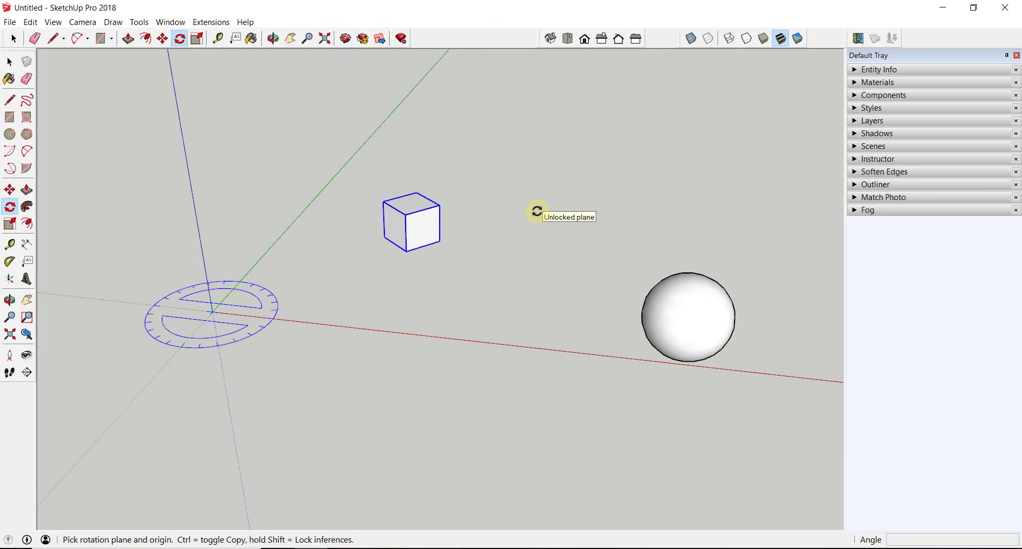
# - Rotate the cube 45 degrees about the blue axis around the origin, using its front-right bottom corner as the base point
pyautogui.click(212, 311)
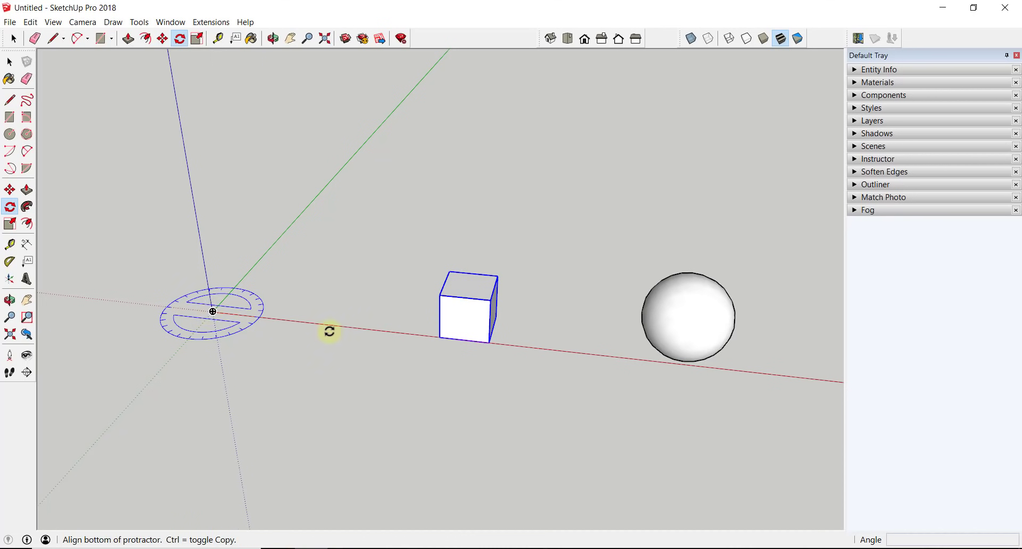
pyautogui.click(487, 344)
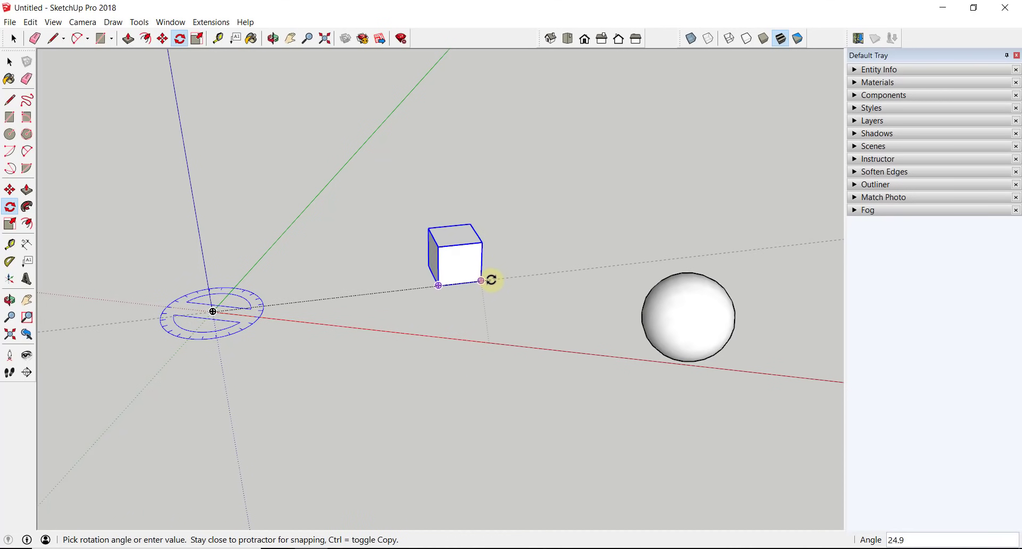
pyautogui.press('Return')
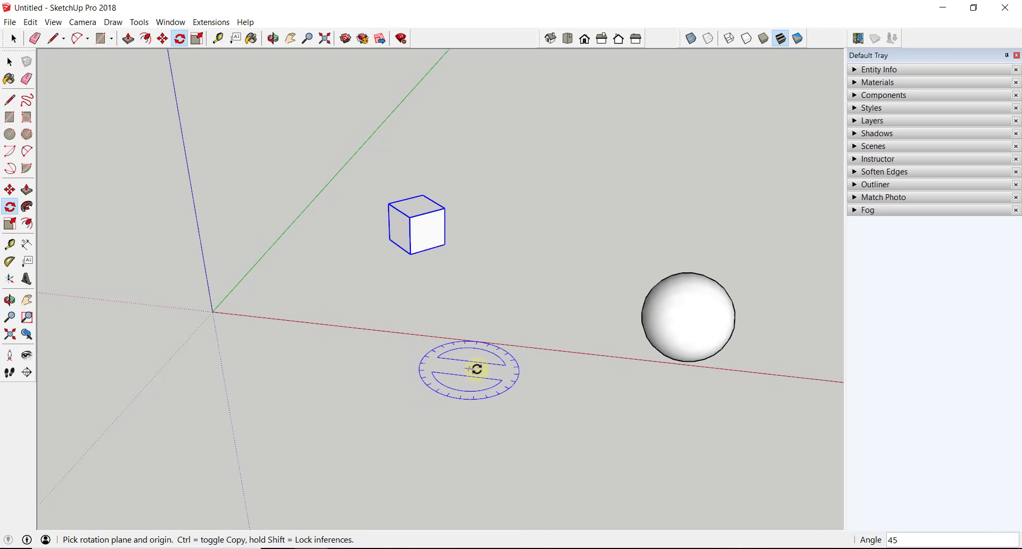
# - Undo the cube's 45-degree rotation around the origin
pyautogui.hotkey('ctrl', 'z')
pyautogui.press('space')
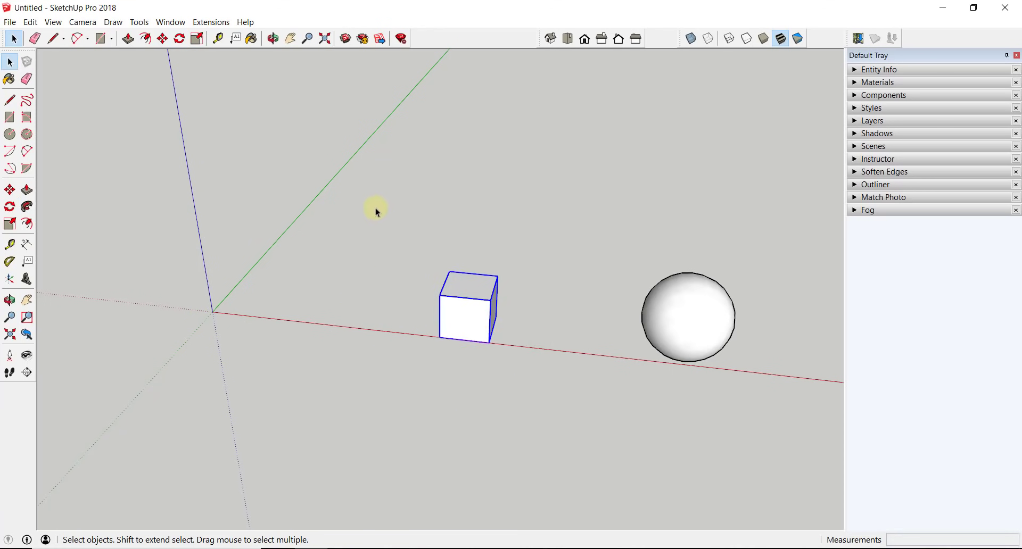
# - Try to rotate the cube and the sphere together about the blue axis around the origin, using the cube's front-right bottom corner as base point
pyautogui.moveTo(346, 165); pyautogui.dragTo(822, 426)
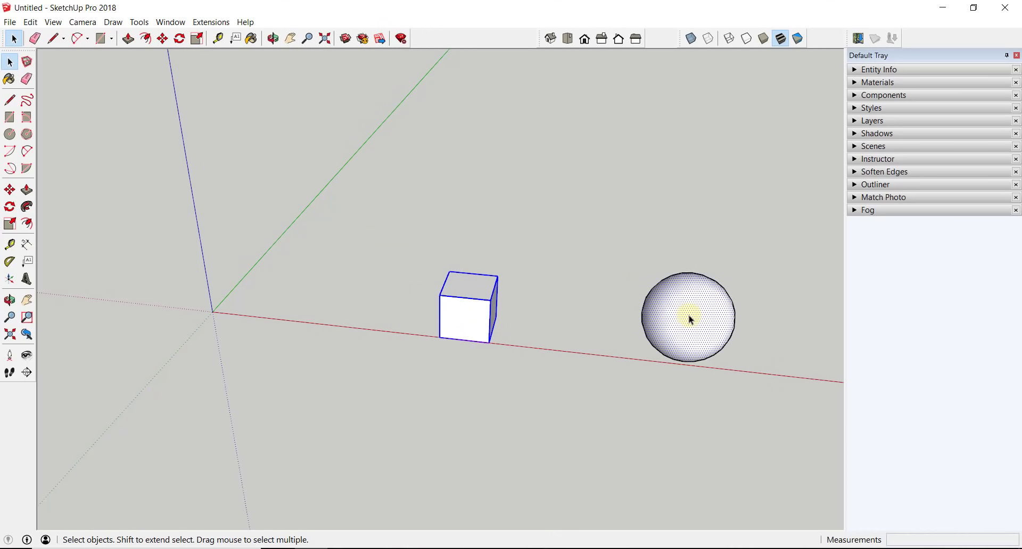
pyautogui.press('q')
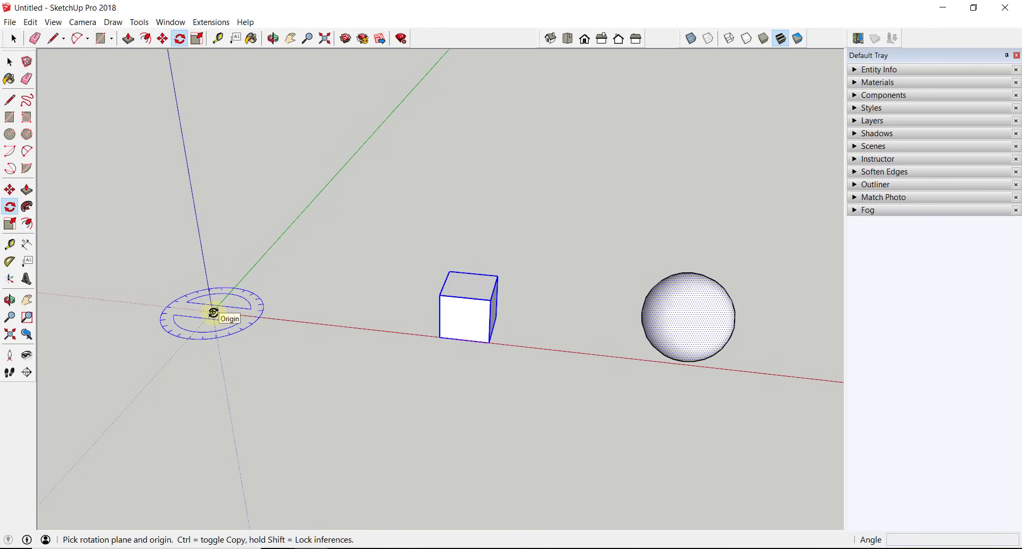
pyautogui.click(213, 313)
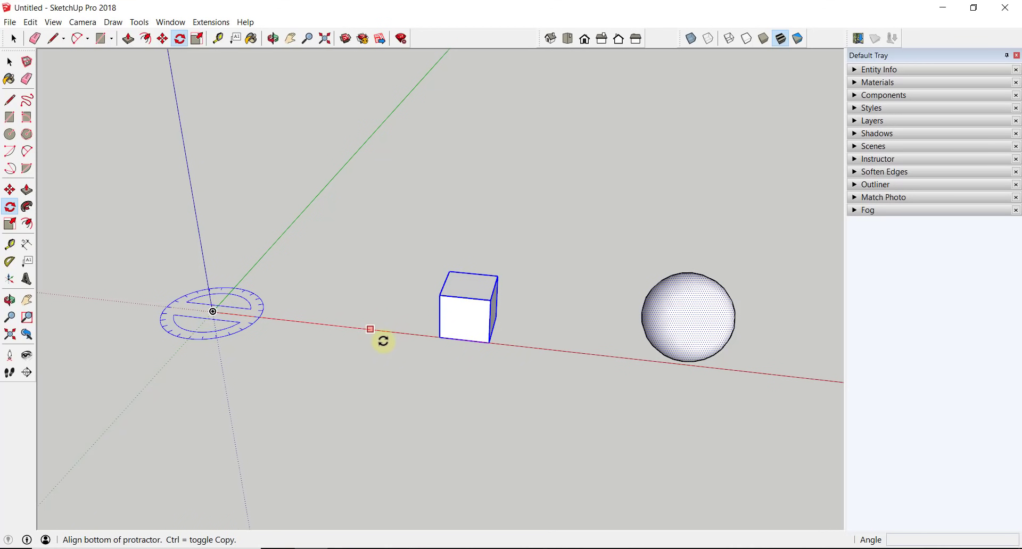
pyautogui.click(486, 342)
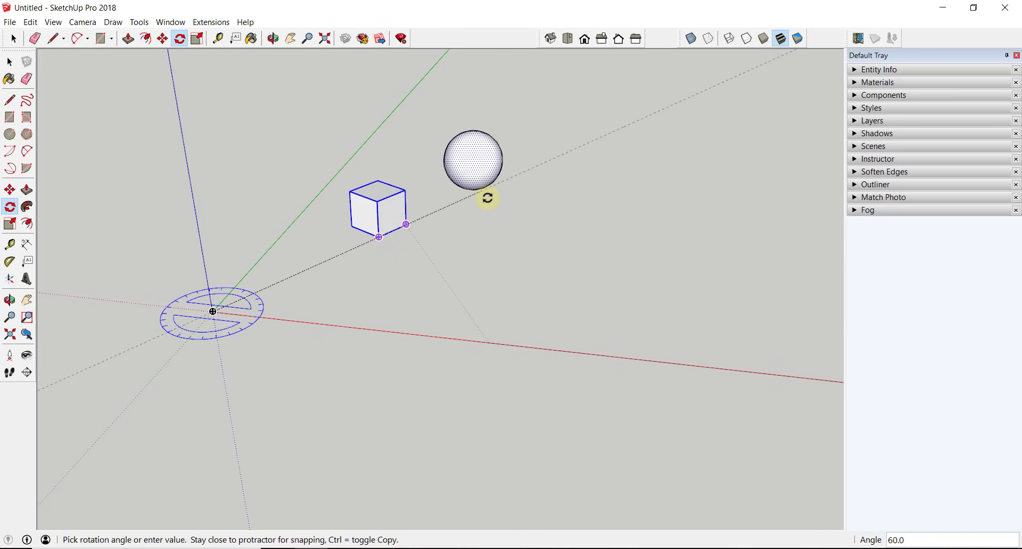
pyautogui.press('space')
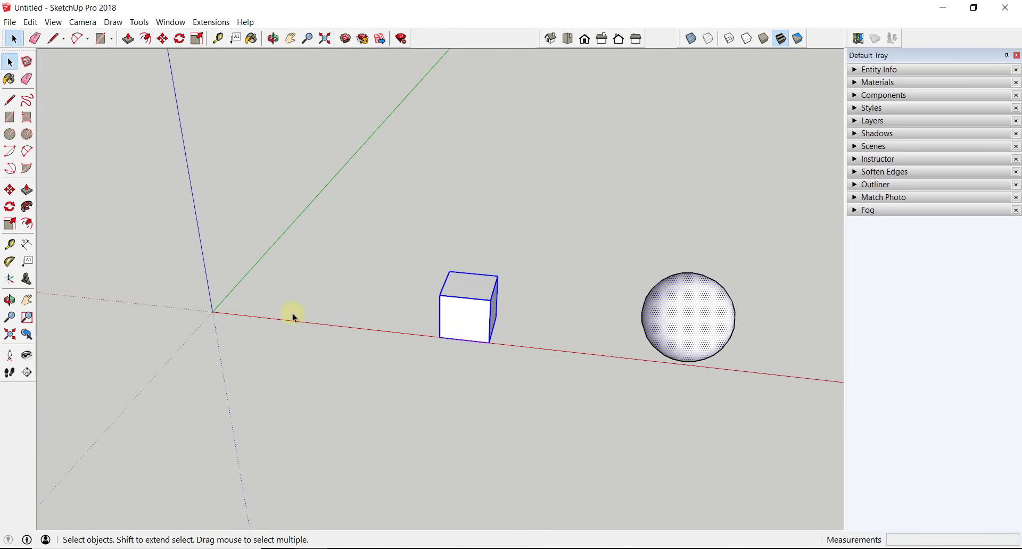
# - Try to rotate the cube and the sphere together about the green axis around the origin, using a far point on the red axis as base
pyautogui.press('q')
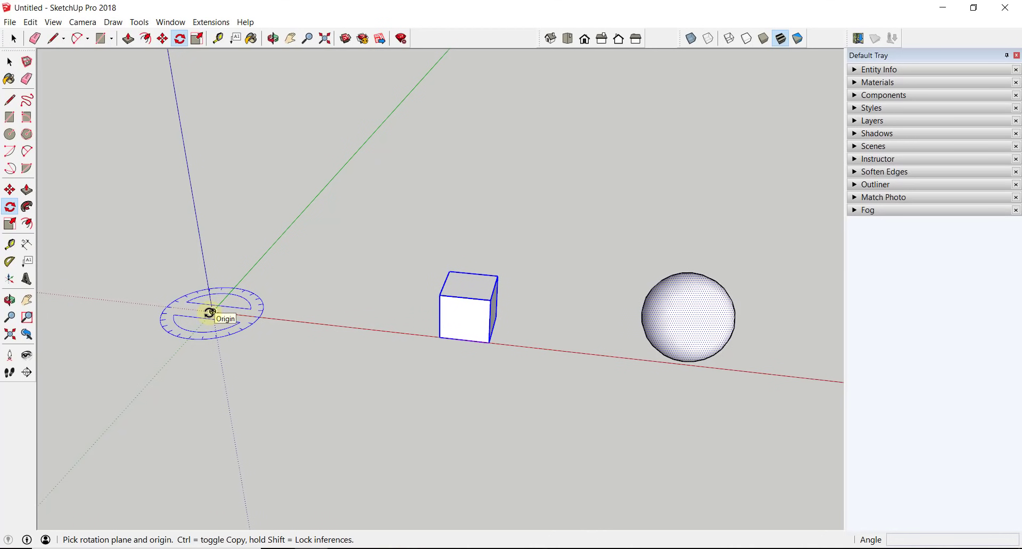
pyautogui.press('Right')
pyautogui.press('Left')
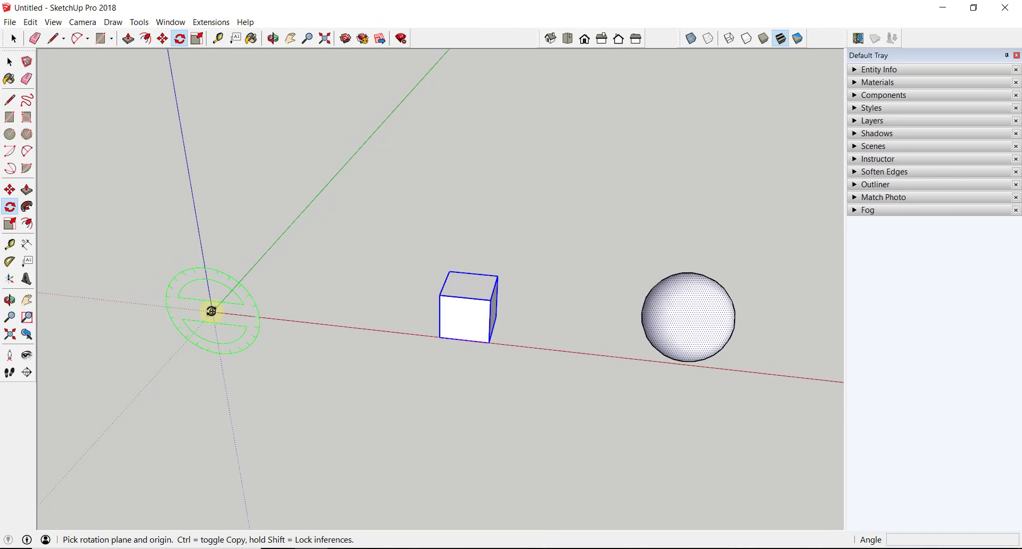
pyautogui.click(212, 311)
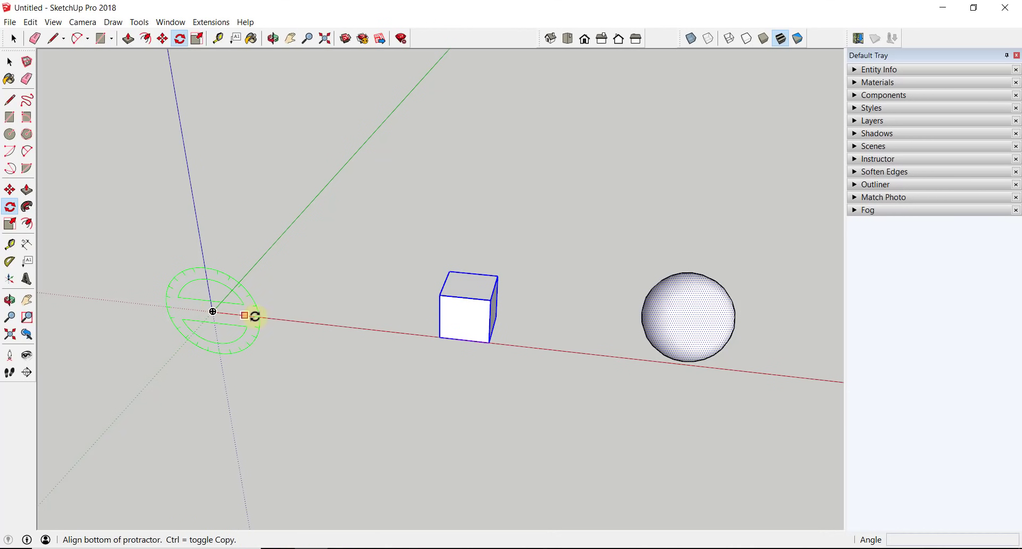
pyautogui.click(790, 376)
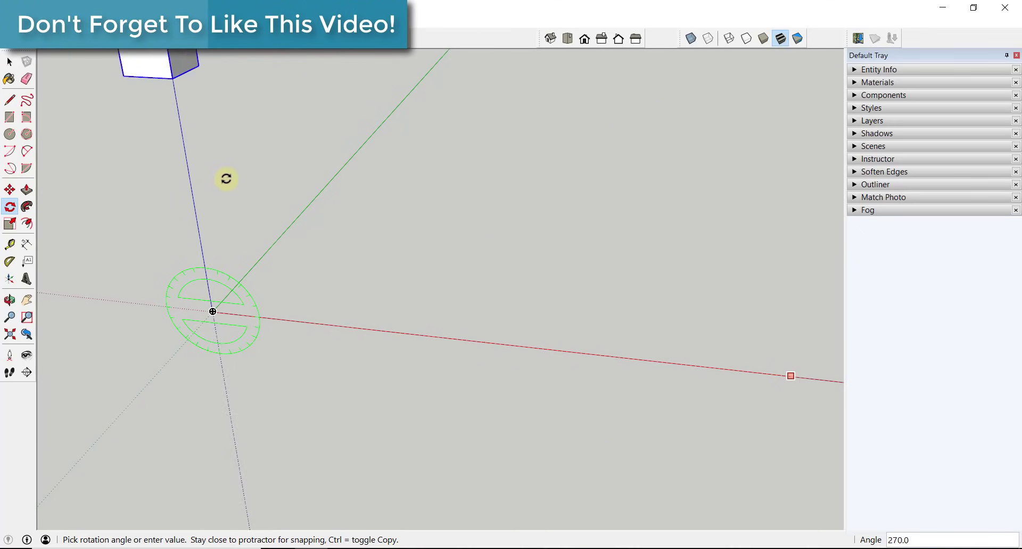
pyautogui.press('Escape')
pyautogui.press('space')
# - Select only the sphere and try to rotate it about the blue axis around the centre of the cube's top face
pyautogui.scroll(-3, 271, 296)
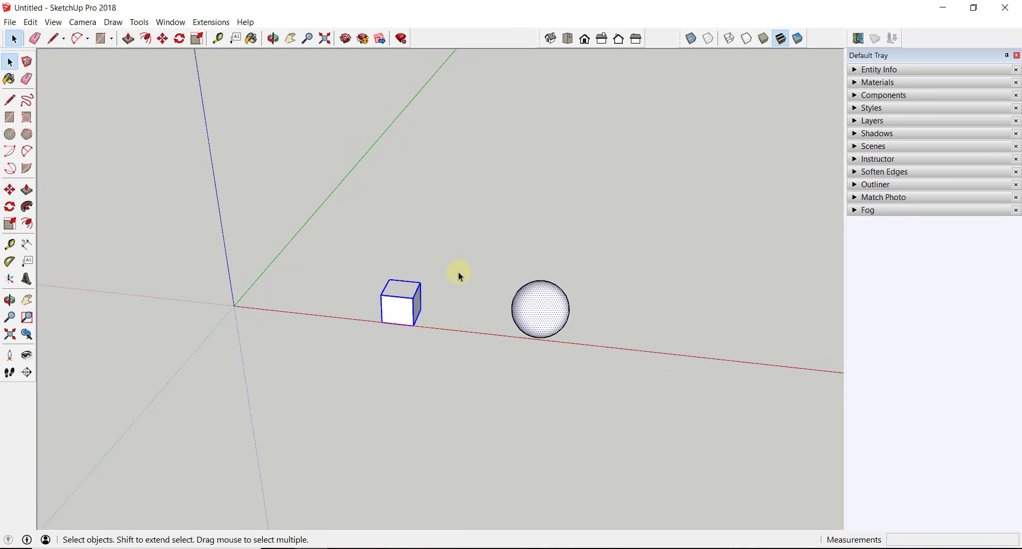
pyautogui.click(538, 343)
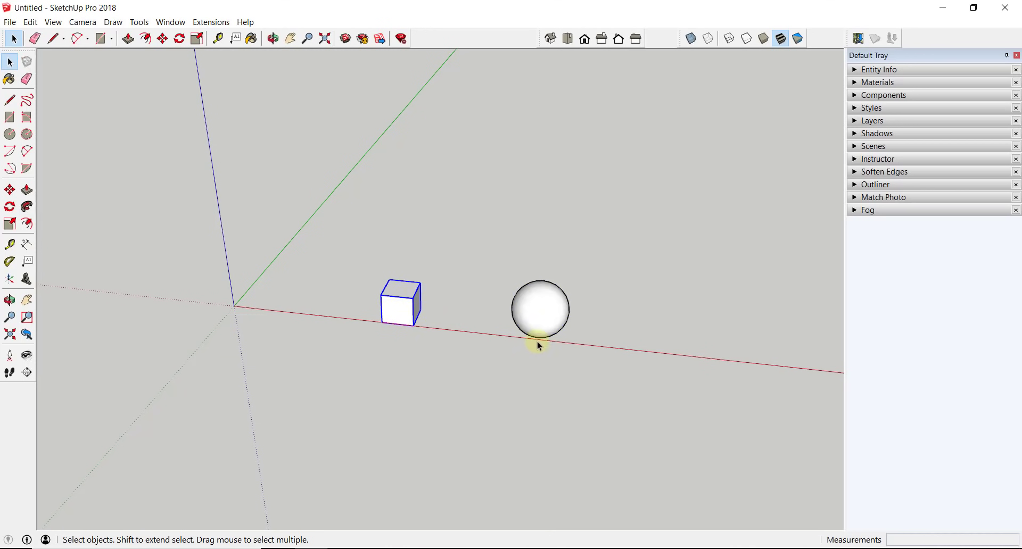
pyautogui.moveTo(498, 251); pyautogui.dragTo(627, 391)
pyautogui.scroll(5, 394, 308)
pyautogui.scroll(2, 398, 309)
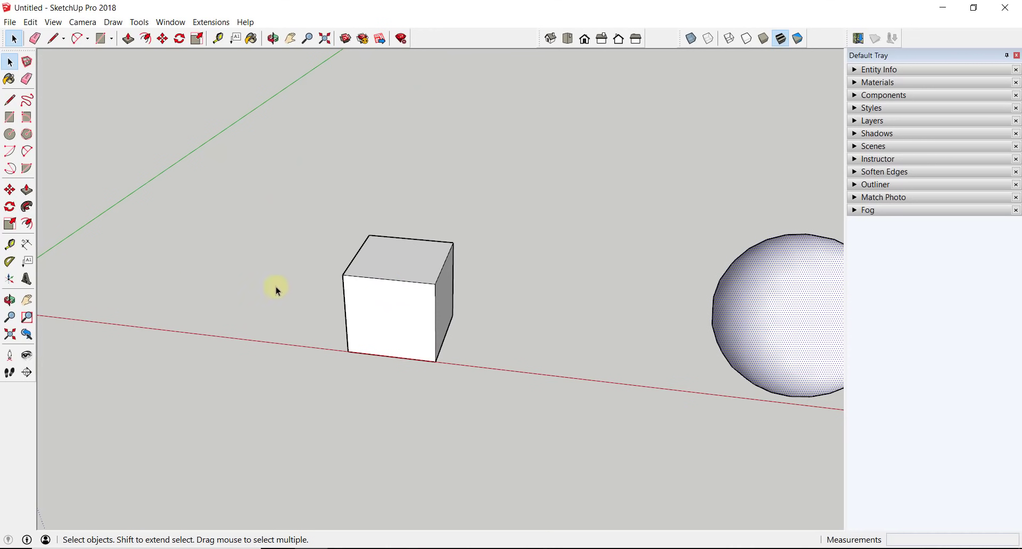
pyautogui.scroll(-2, 479, 319)
pyautogui.scroll(-2, 611, 288)
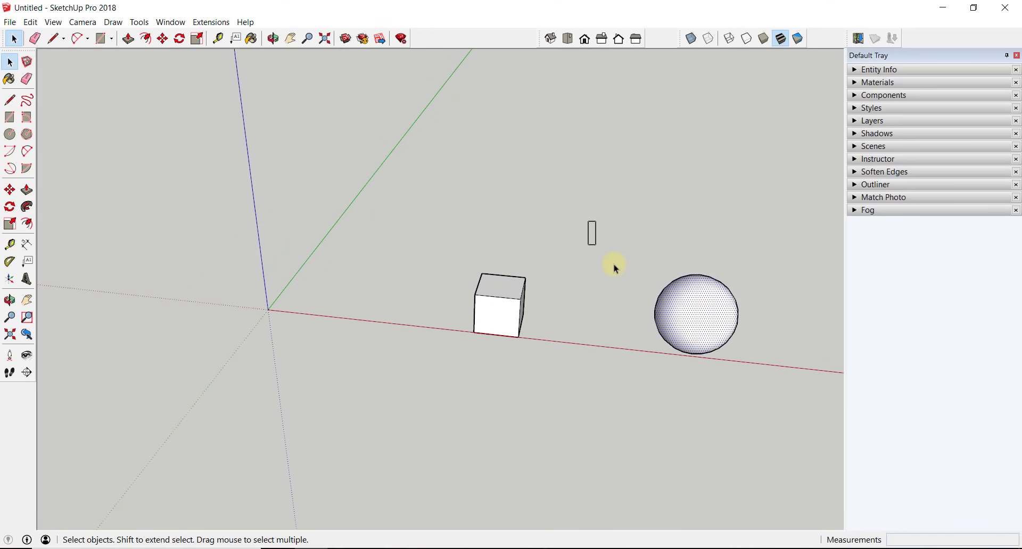
pyautogui.press('q')
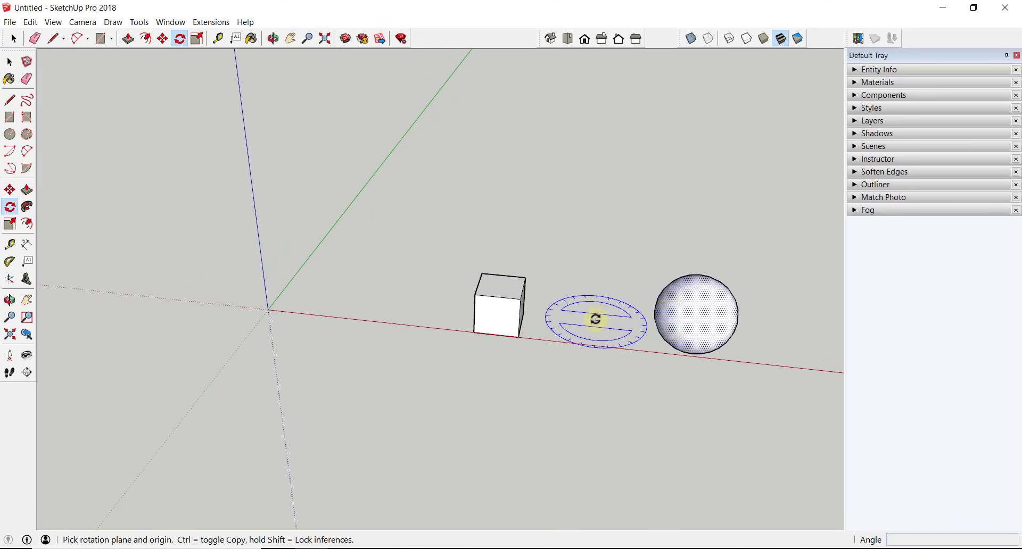
pyautogui.scroll(3, 590, 307)
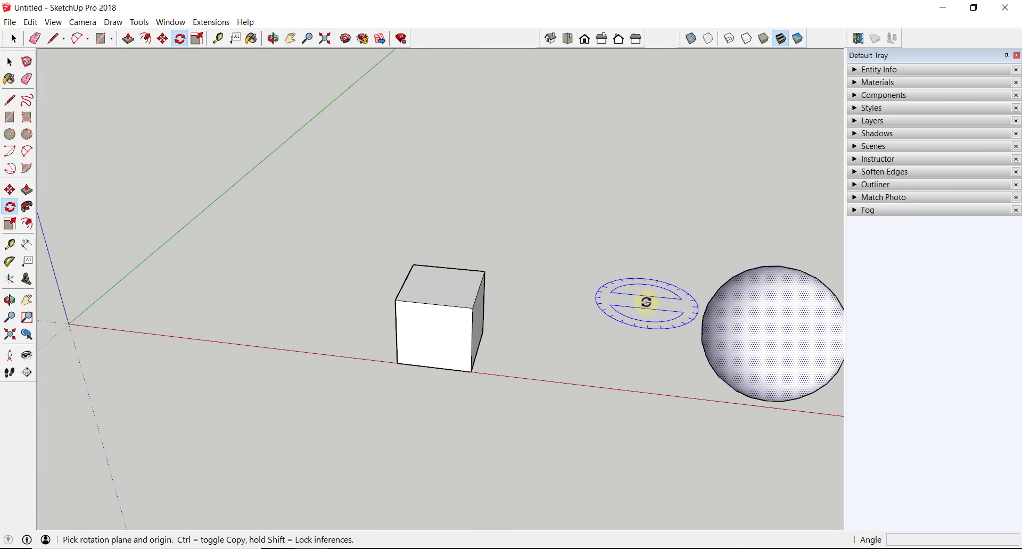
pyautogui.moveTo(646, 302); pyautogui.dragTo(372, 274, button='middle')
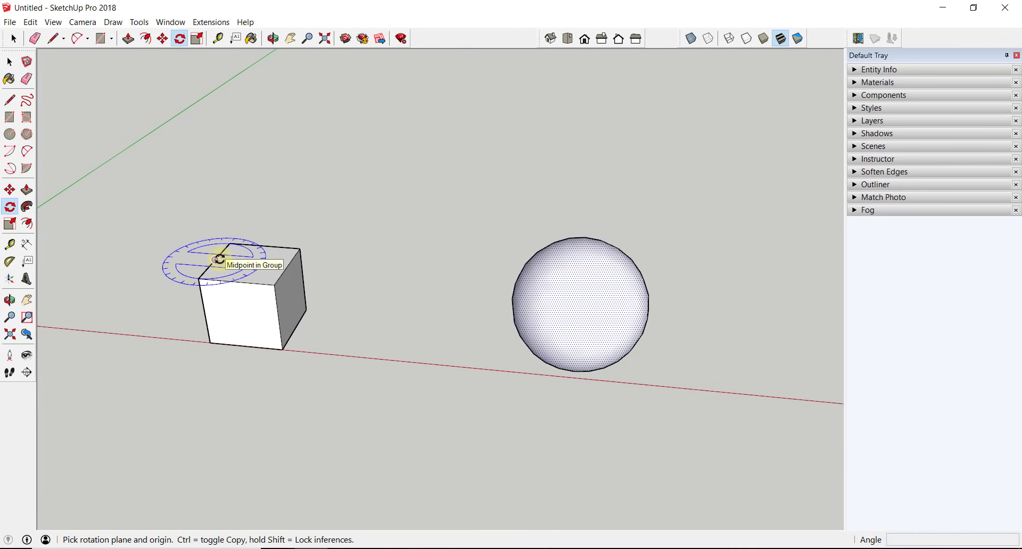
pyautogui.click(250, 263)
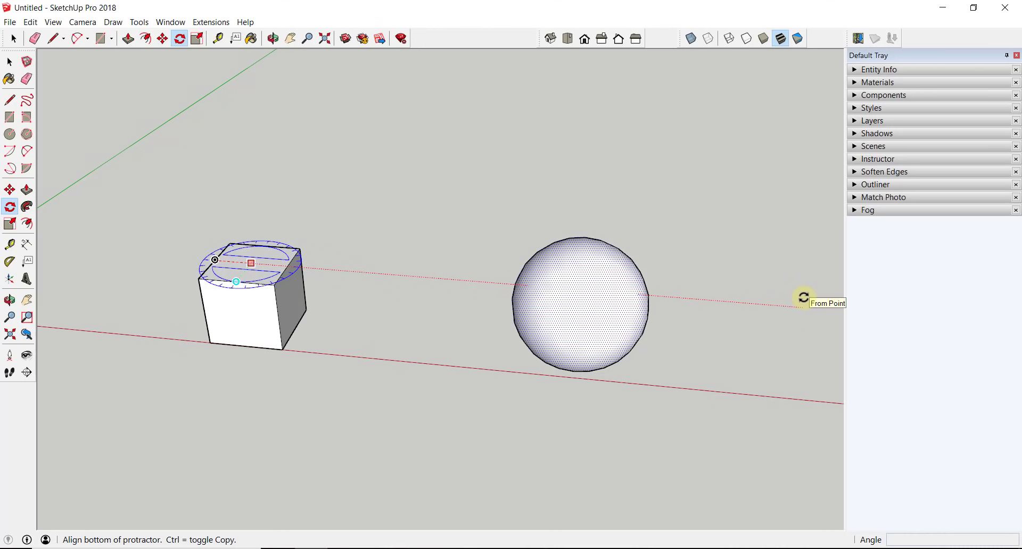
pyautogui.click(804, 297)
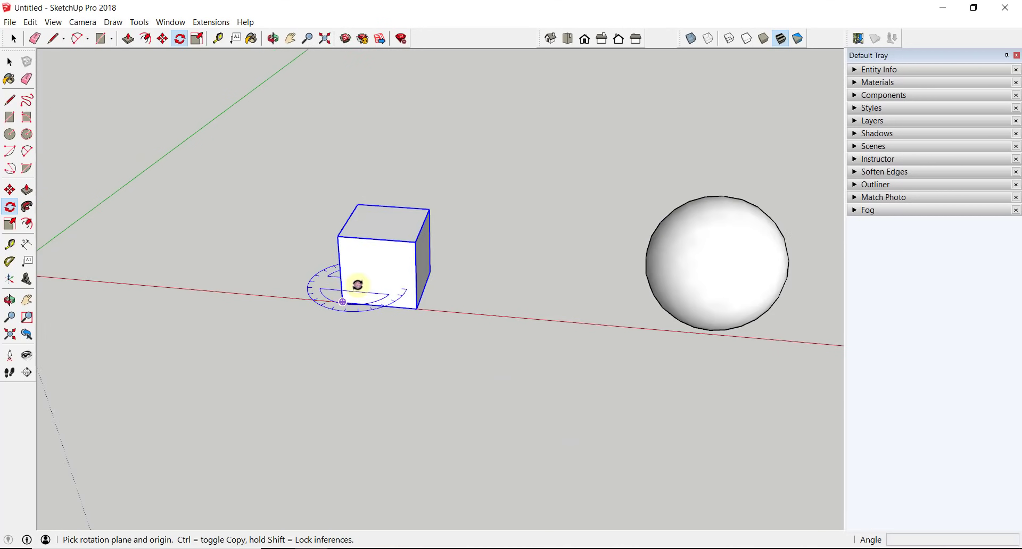
pyautogui.press('space')
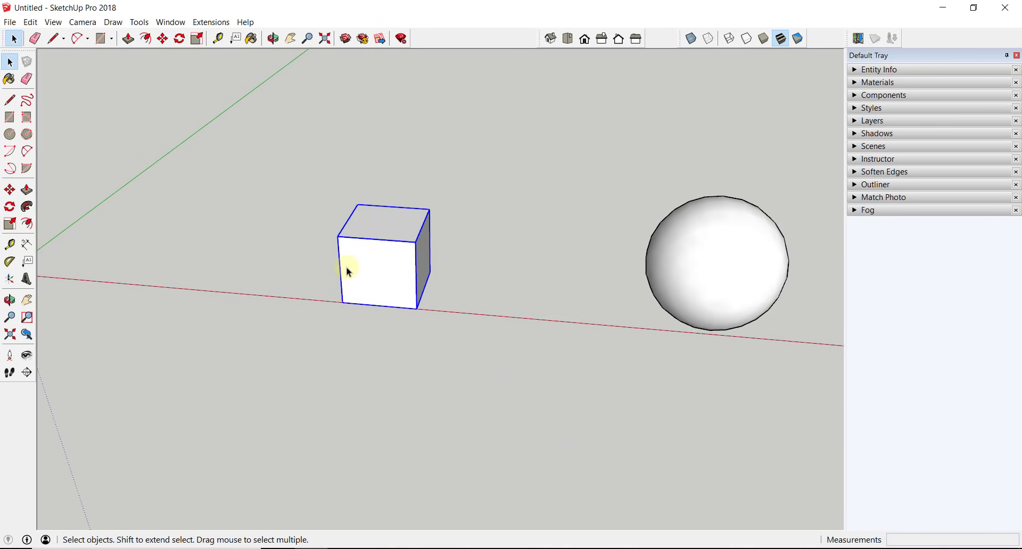
pyautogui.press('q')
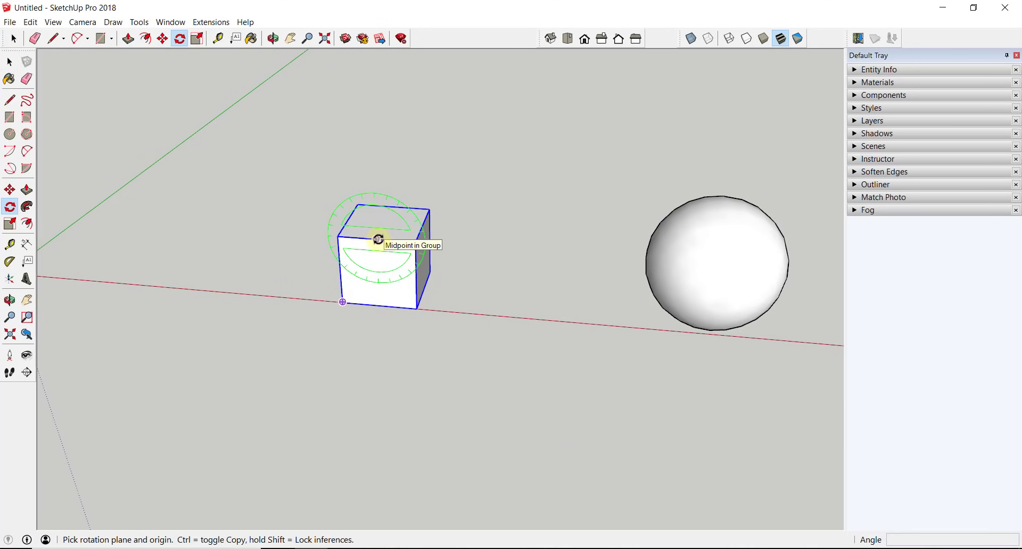
pyautogui.press('space')
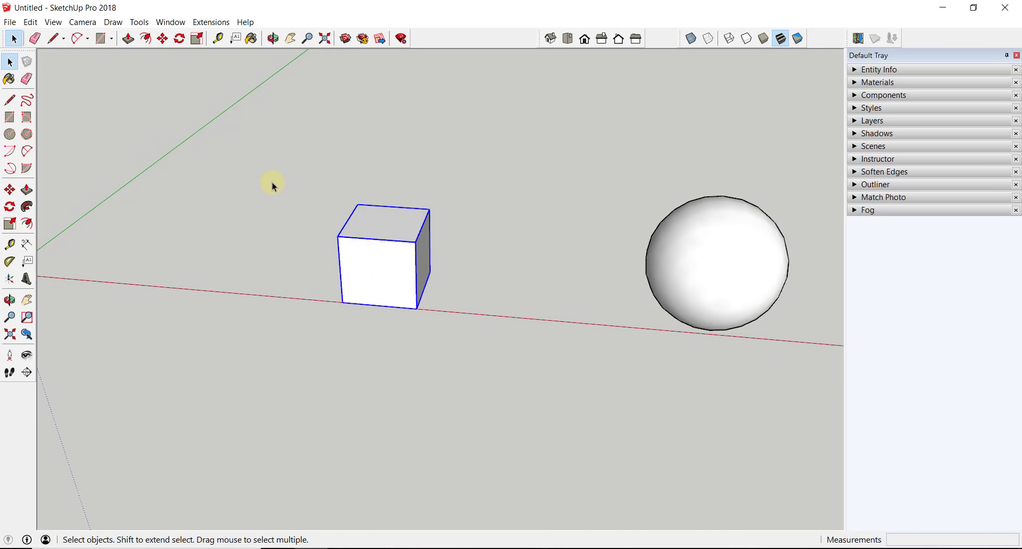
# - Open the cube's group for editing, leave it again, and view the commands available for the group
pyautogui.moveTo(252, 153); pyautogui.dragTo(510, 379)
pyautogui.doubleClick(399, 269)
pyautogui.press('Escape')
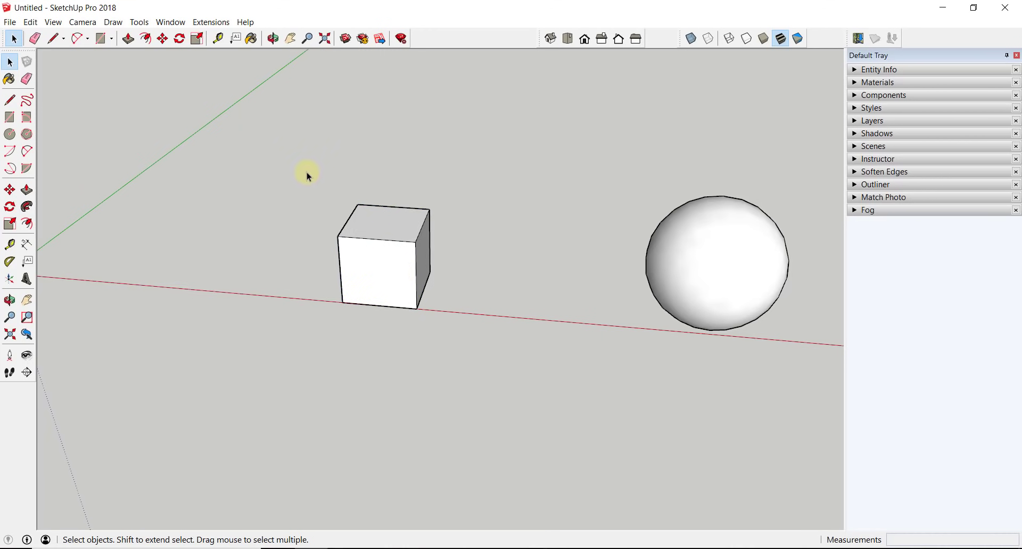
pyautogui.click(372, 268)
pyautogui.rightClick(374, 270)
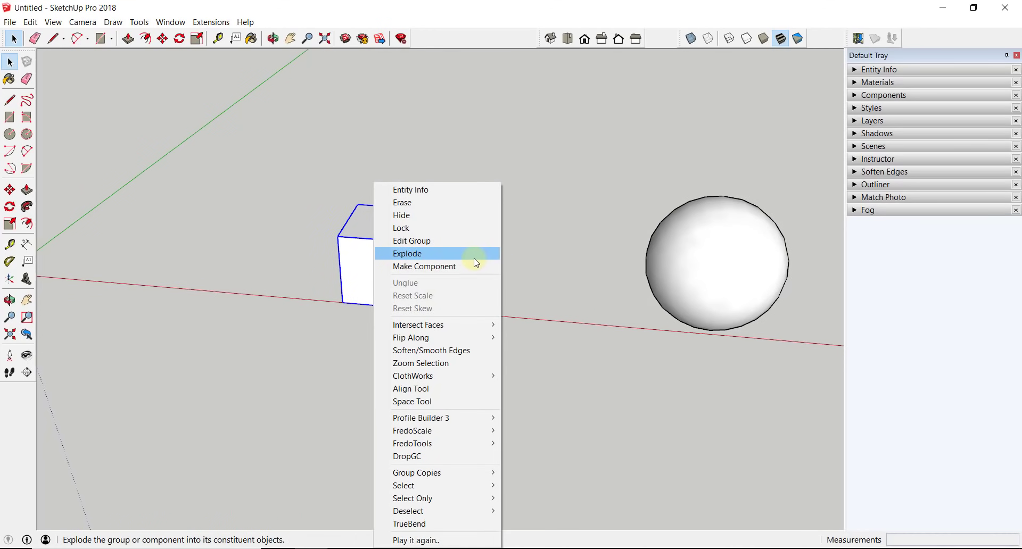
pyautogui.click(589, 254)
# - Try to rotate the cube about its vertical axis with the Move tool's rotation grip on its top face
pyautogui.click(385, 276)
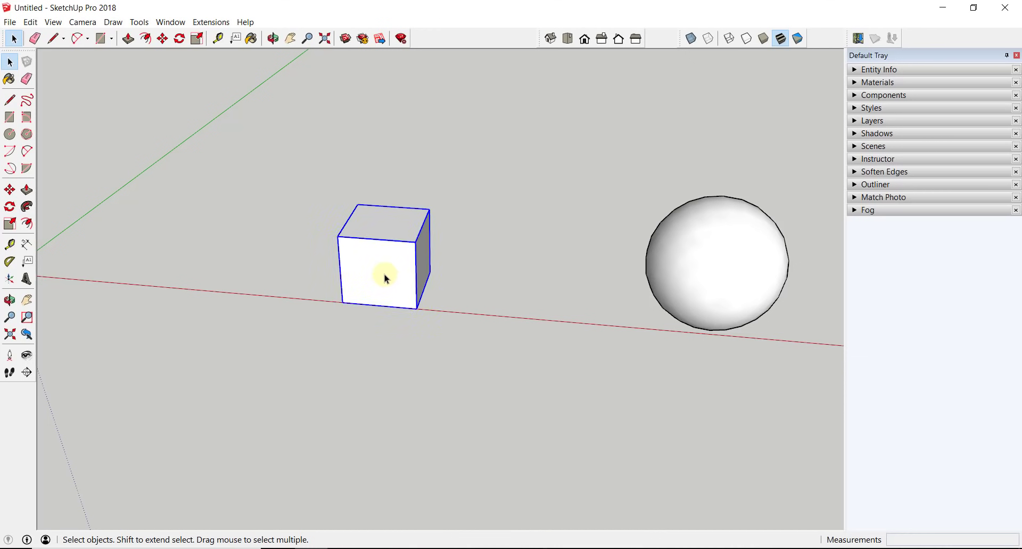
pyautogui.press('m')
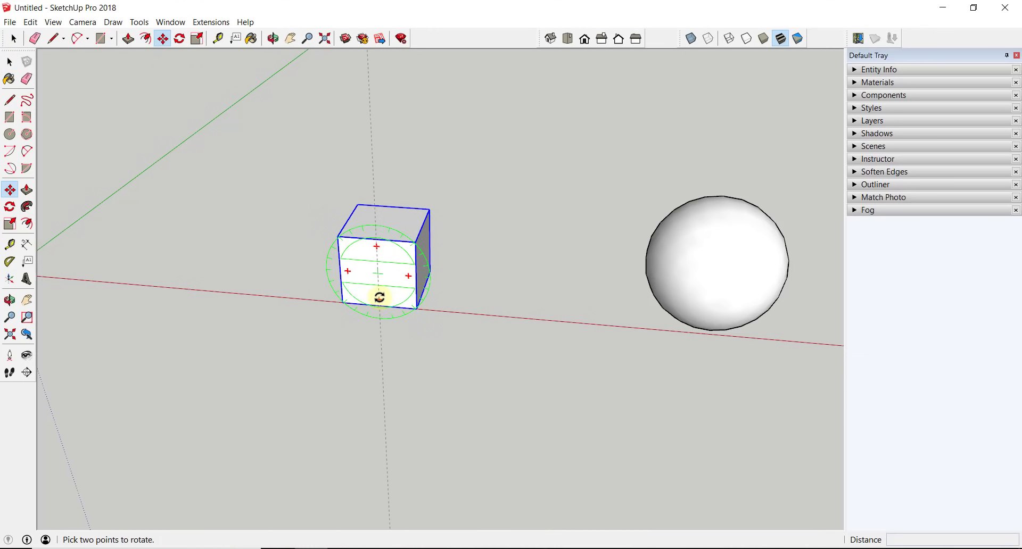
pyautogui.click(392, 209)
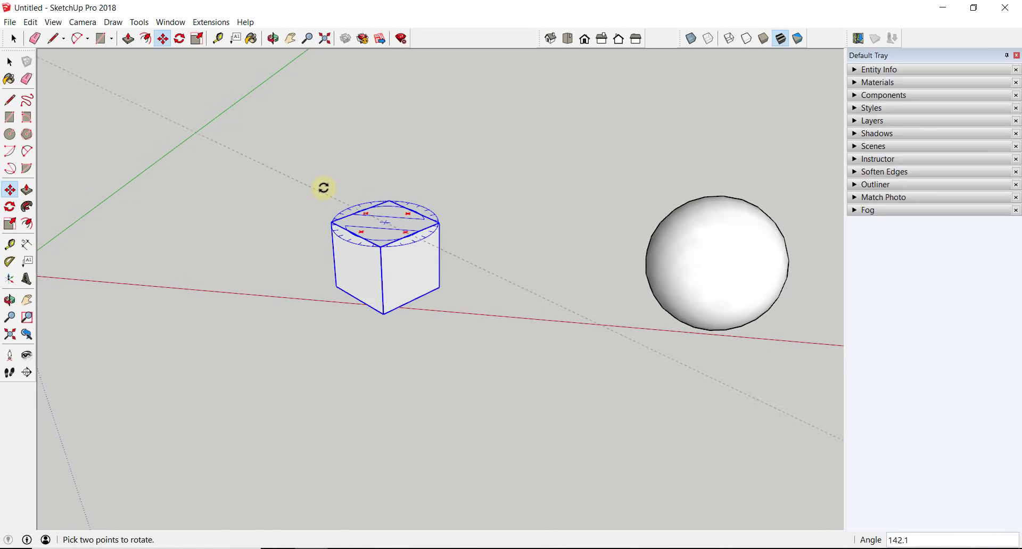
pyautogui.press('space')
# - Try to rotate the cube with the Move tool by a rotation grip on its front face, and again by one on its top face
pyautogui.press('m')
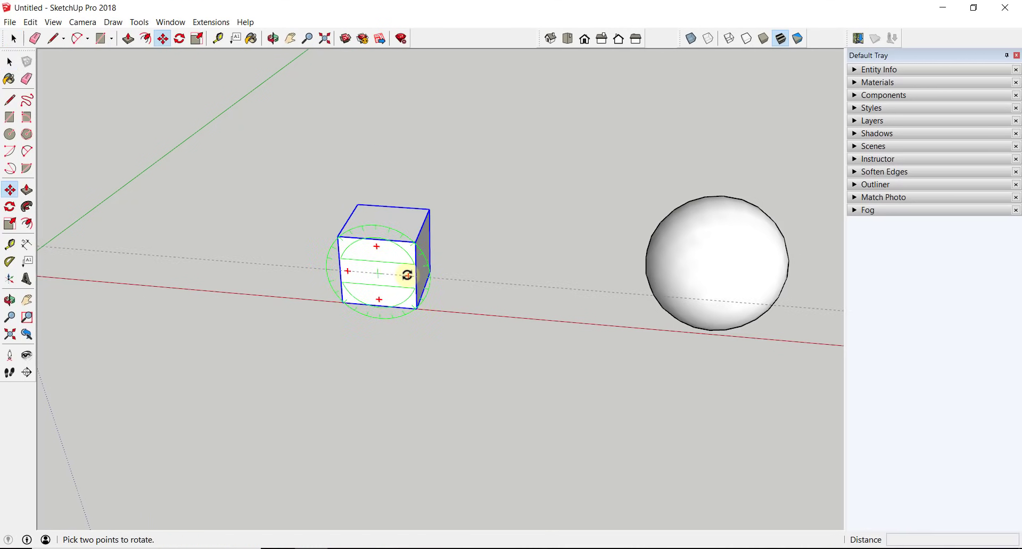
pyautogui.click(409, 275)
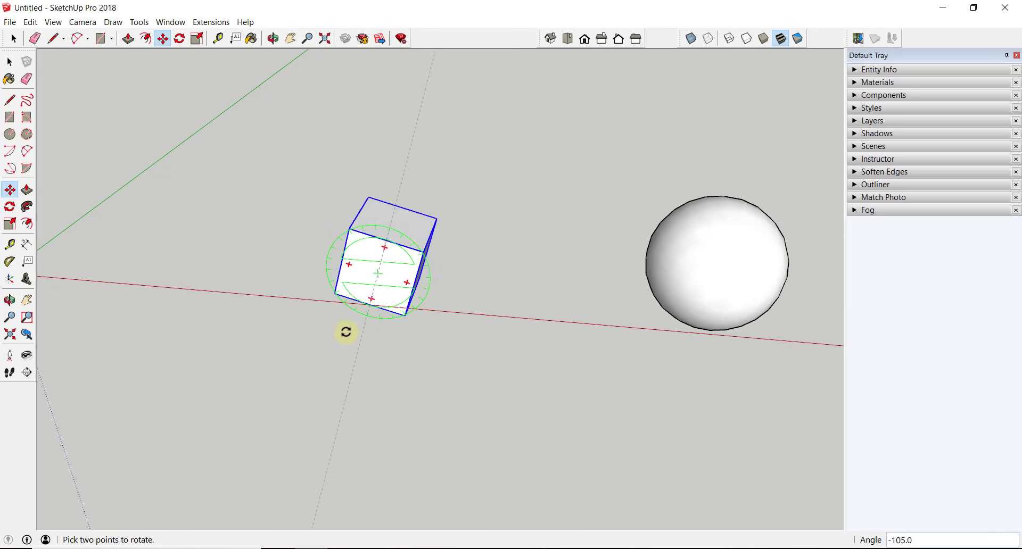
pyautogui.press('Escape')
pyautogui.click(414, 225)
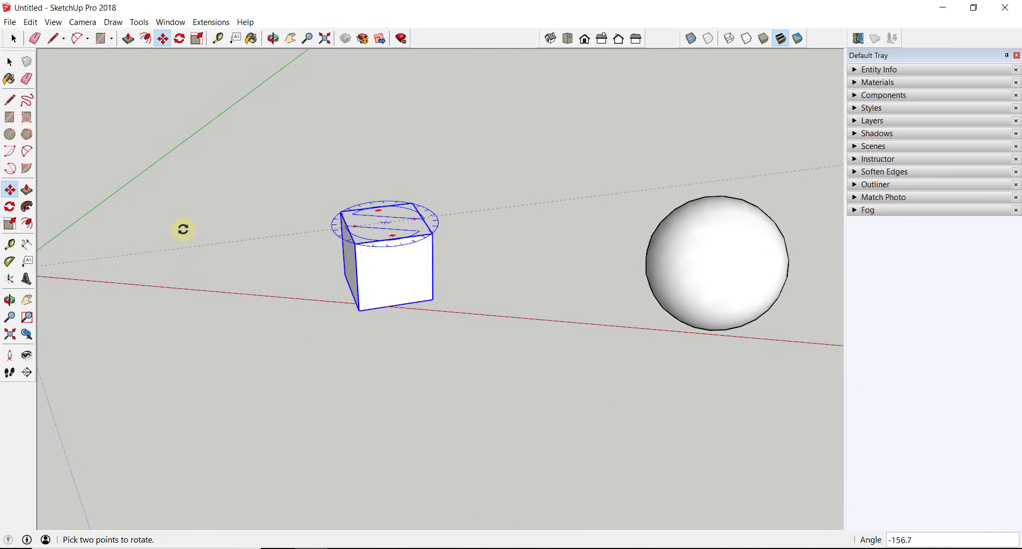
pyautogui.press('space')
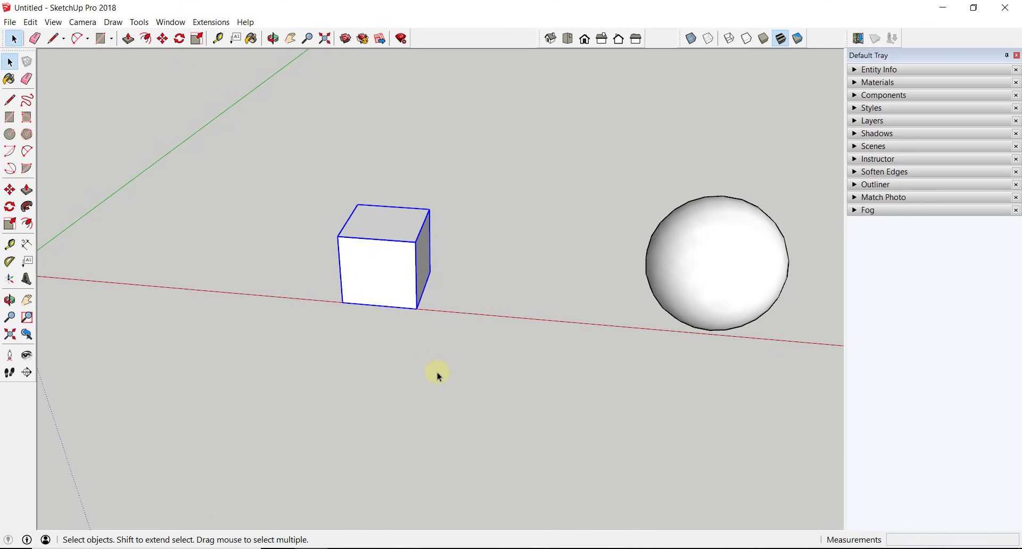
# - Rotate a copy of the cube 45 degrees about the blue axis, using the origin as the pivot
pyautogui.scroll(-6, 465, 287)
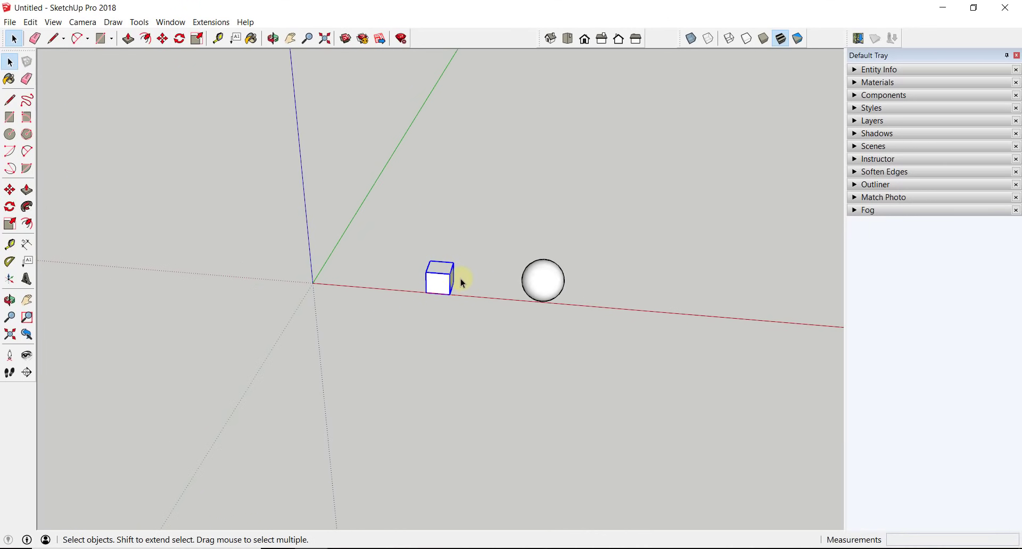
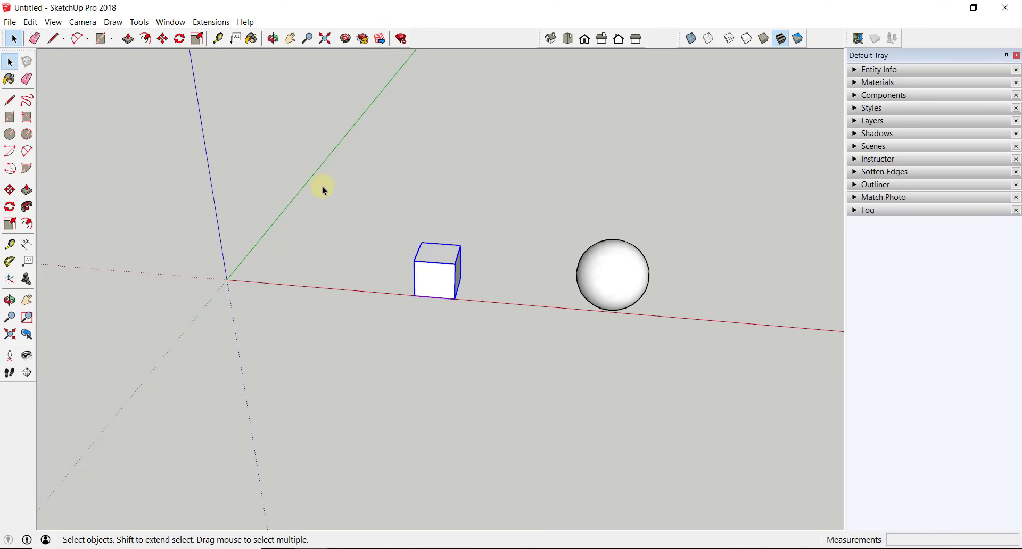
pyautogui.moveTo(321, 185); pyautogui.dragTo(525, 365)
pyautogui.press('q')
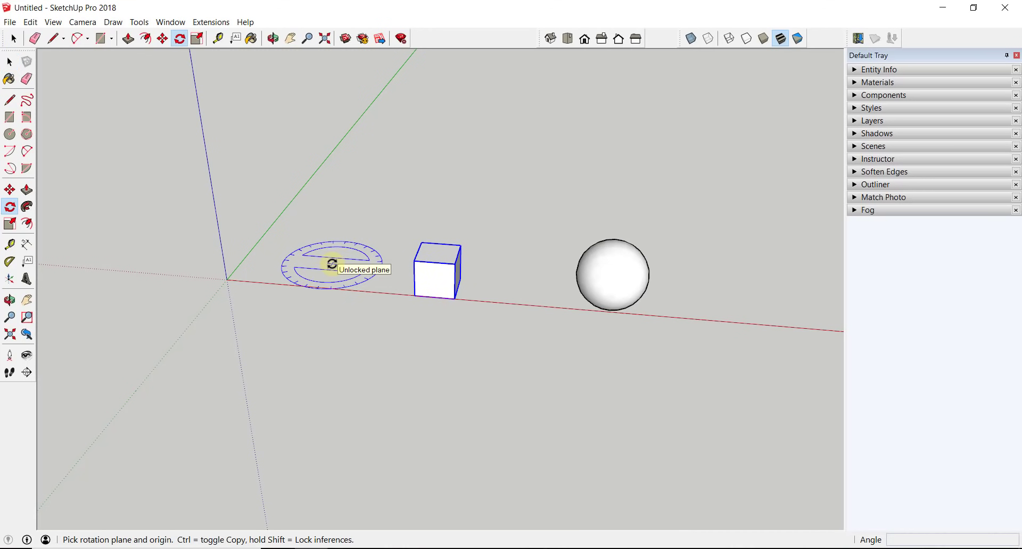
pyautogui.click(227, 280)
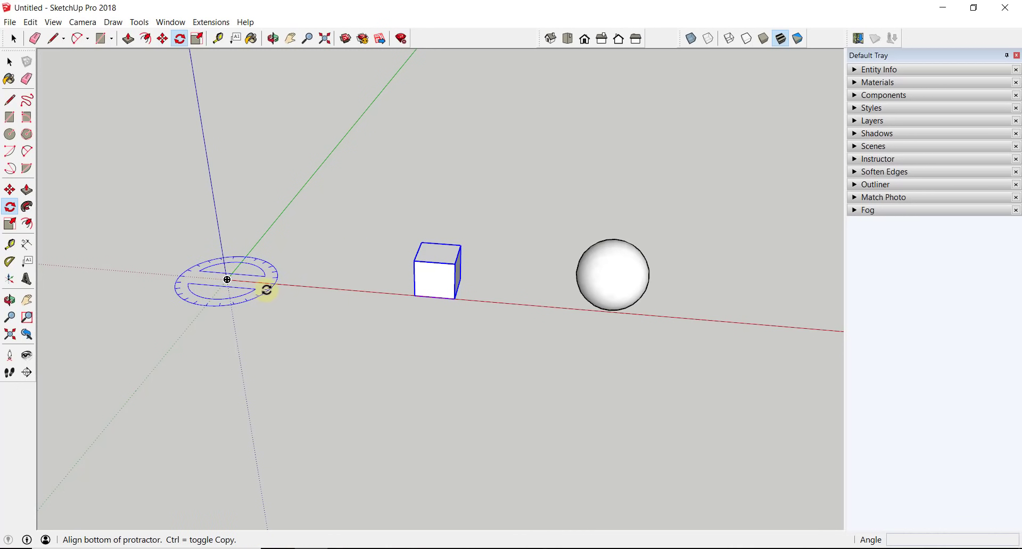
pyautogui.click(455, 298)
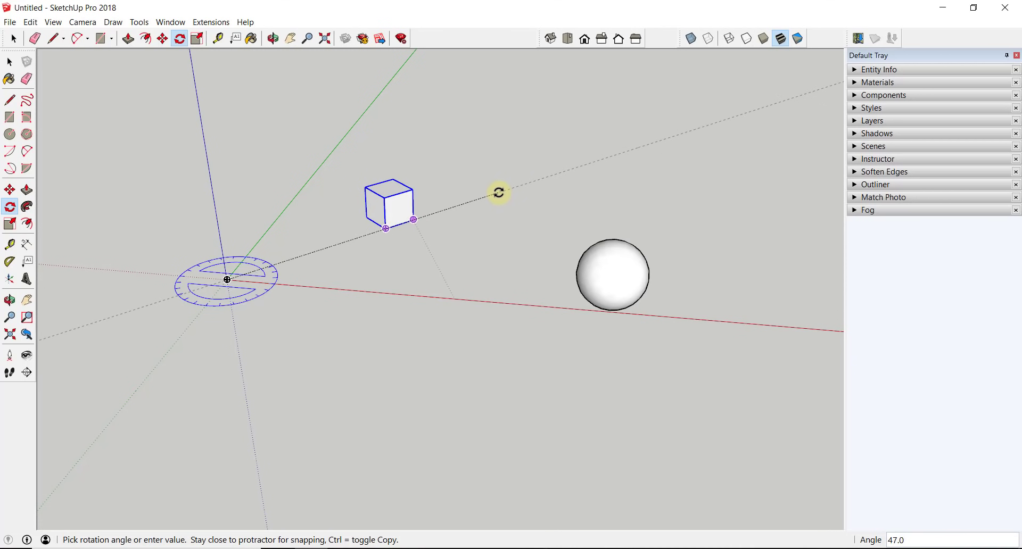
pyautogui.press('ctrl')
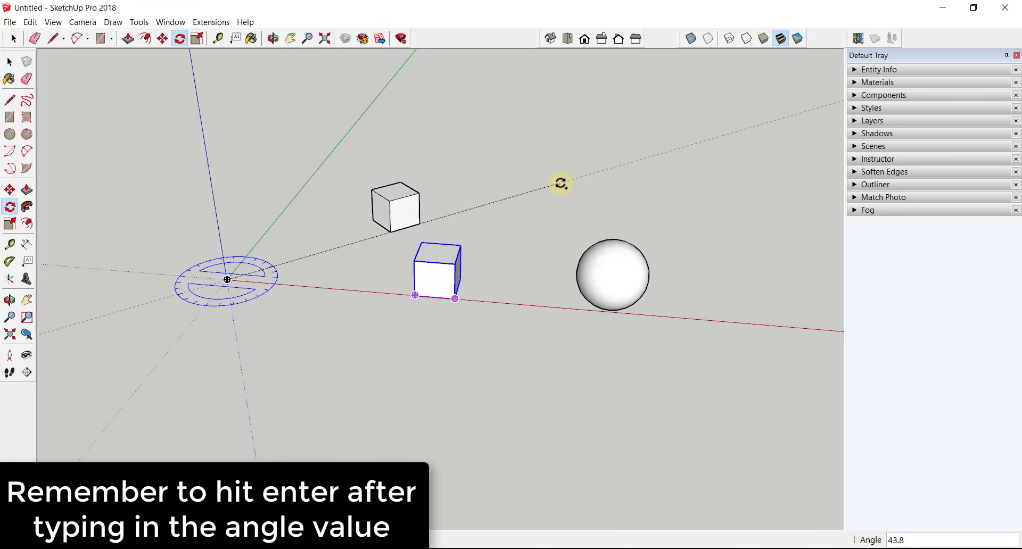
pyautogui.click(562, 179)
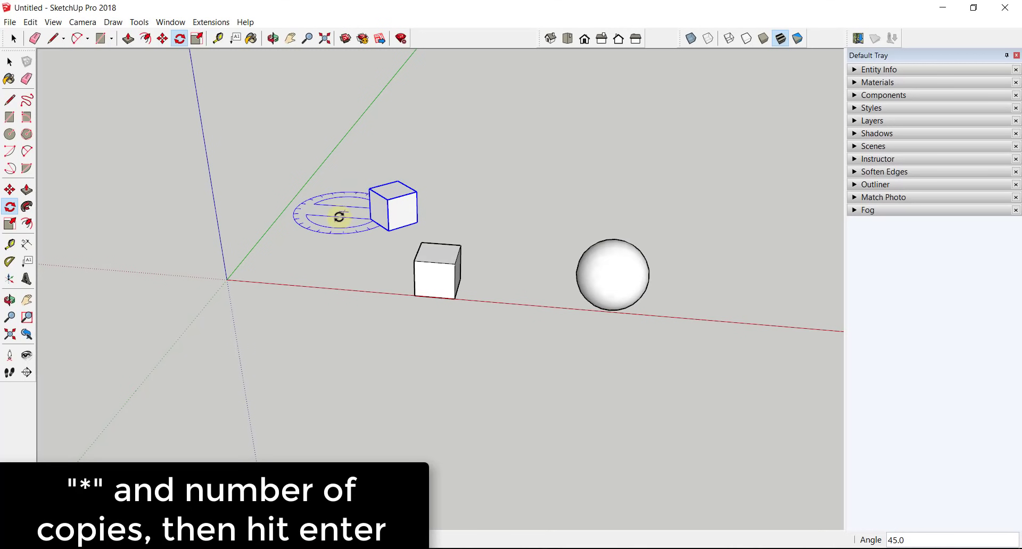
# - Multiply the rotated cube copy by 7 around the origin, change the multiplier to 4, and set it back to 7
pyautogui.moveTo(337, 217); pyautogui.dragTo(522, 217, button='middle')
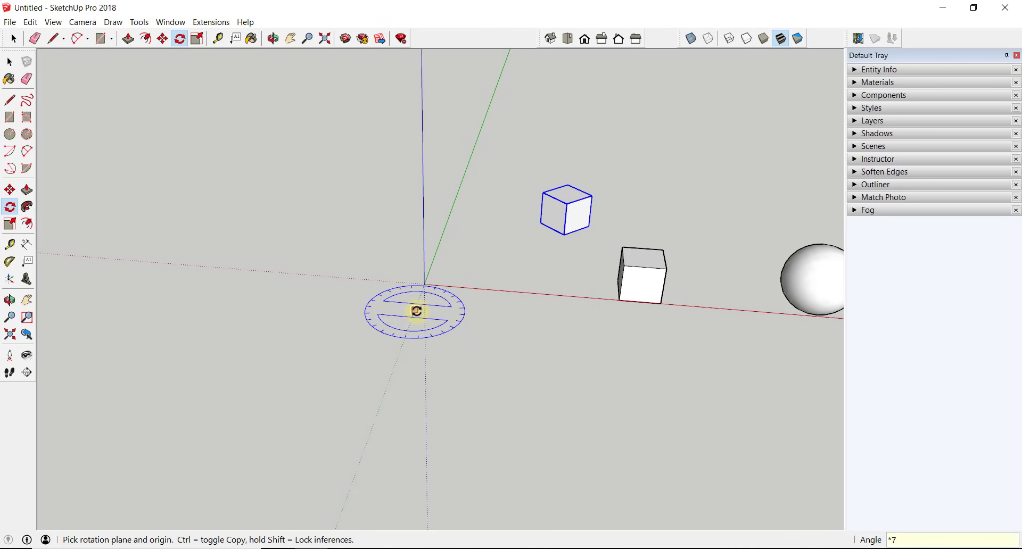
pyautogui.press('Return')
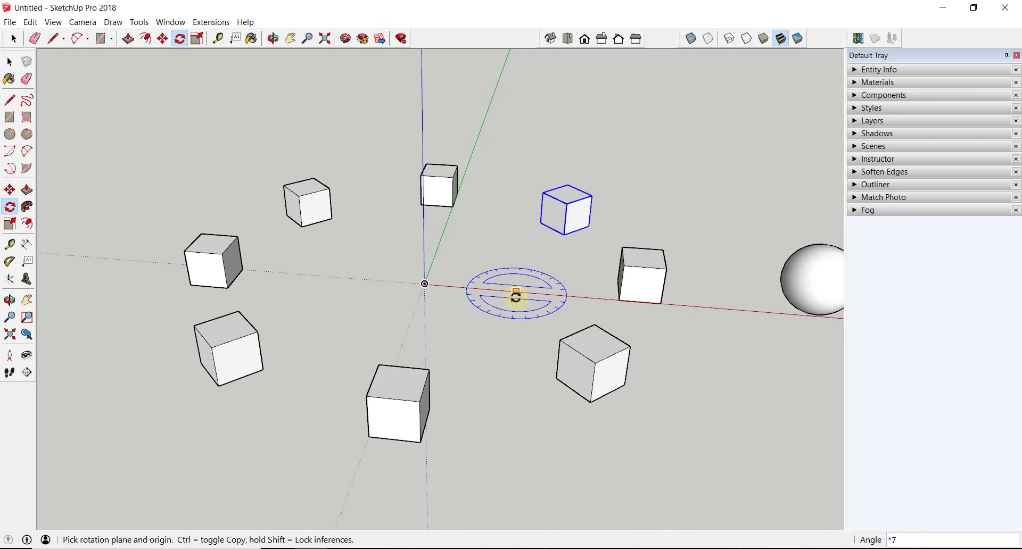
pyautogui.write('4')
pyautogui.press('Return')
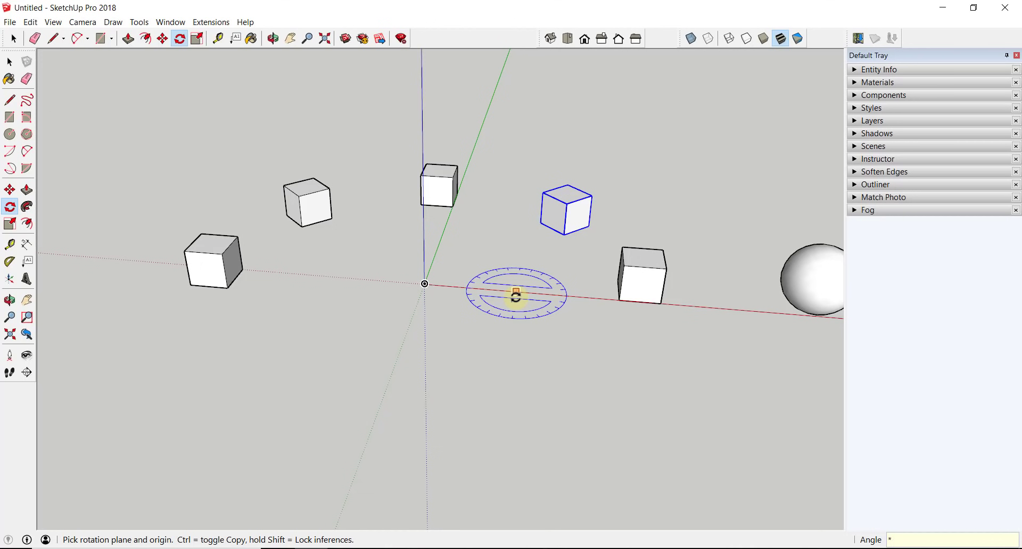
pyautogui.write('*7')
pyautogui.press('Return')
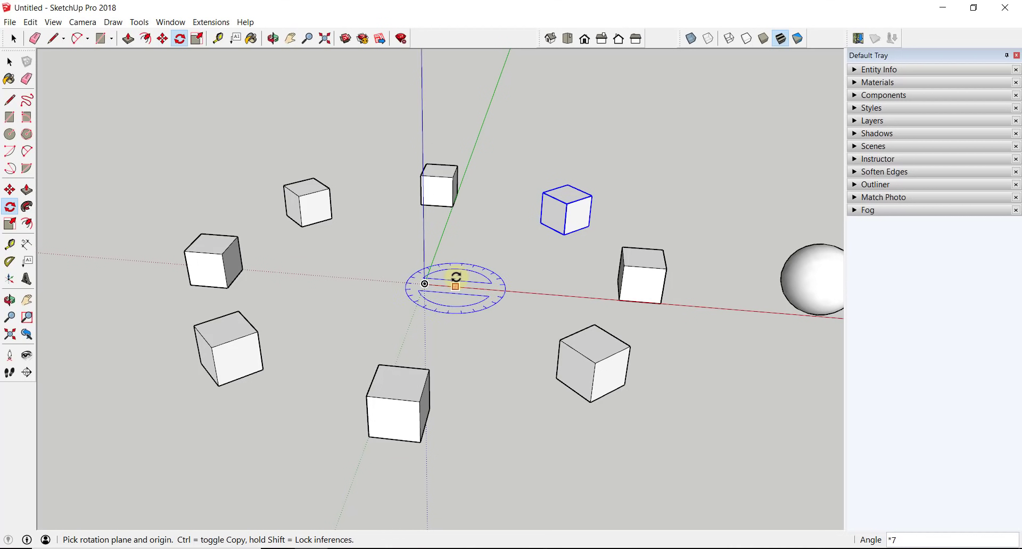
pyautogui.press('space')
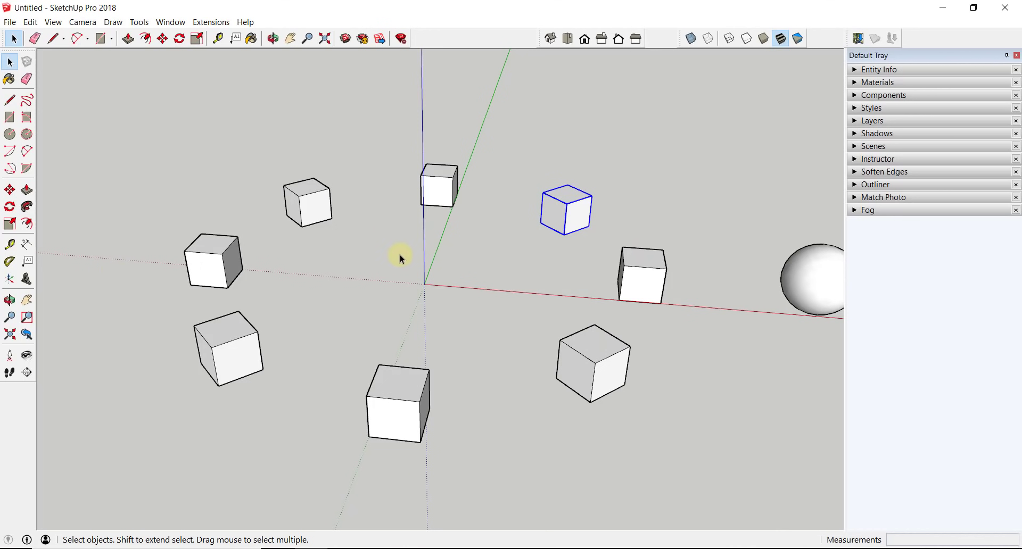
# - Select the sphere and rotate a copy of it 90 degrees about the green axis, using the origin as the pivot
pyautogui.scroll(-3, 426, 289)
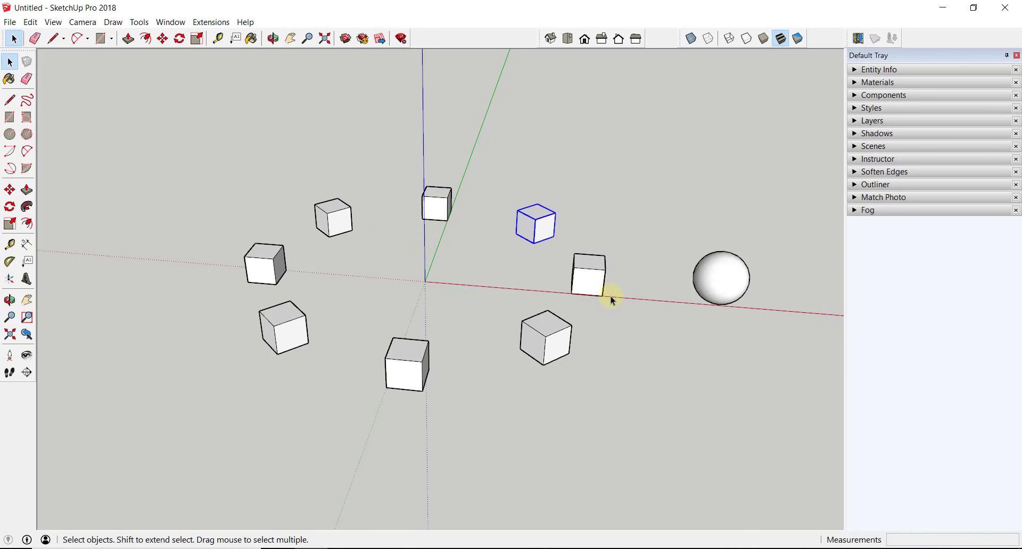
pyautogui.keyDown('shift'); pyautogui.moveTo(600, 278); pyautogui.dragTo(519, 278, button='middle'); pyautogui.keyUp('shift')
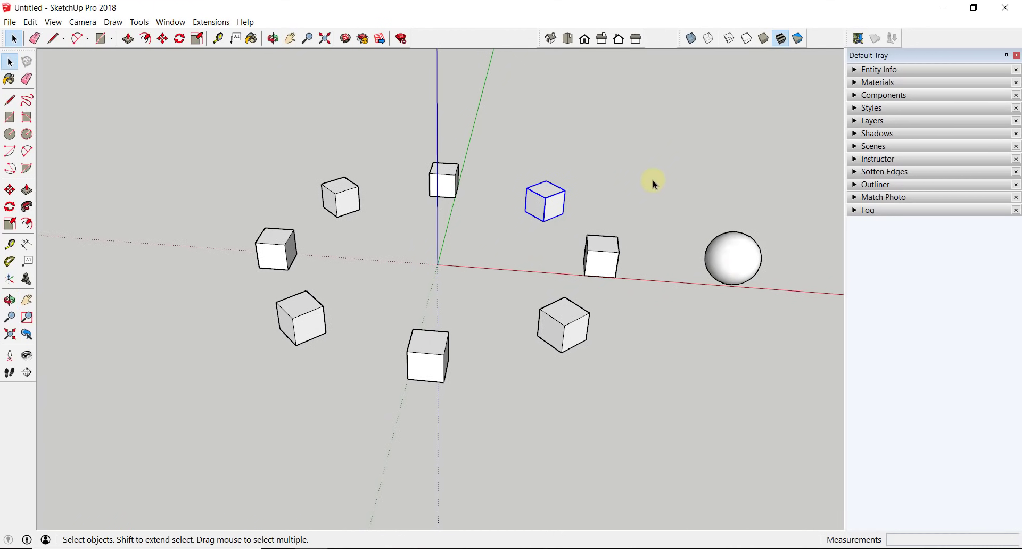
pyautogui.moveTo(648, 165); pyautogui.dragTo(817, 338)
pyautogui.moveTo(718, 314); pyautogui.dragTo(732, 292, button='middle')
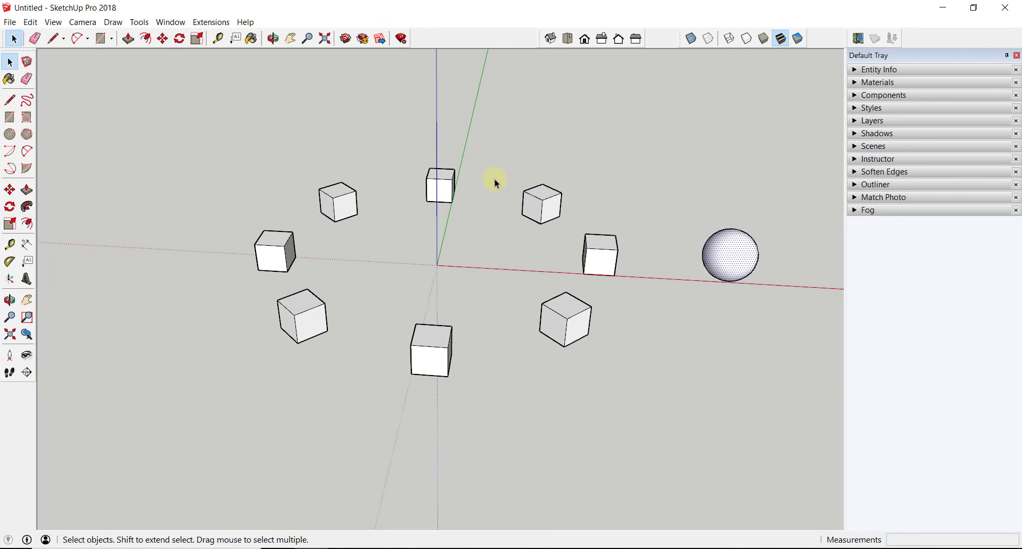
pyautogui.press('q')
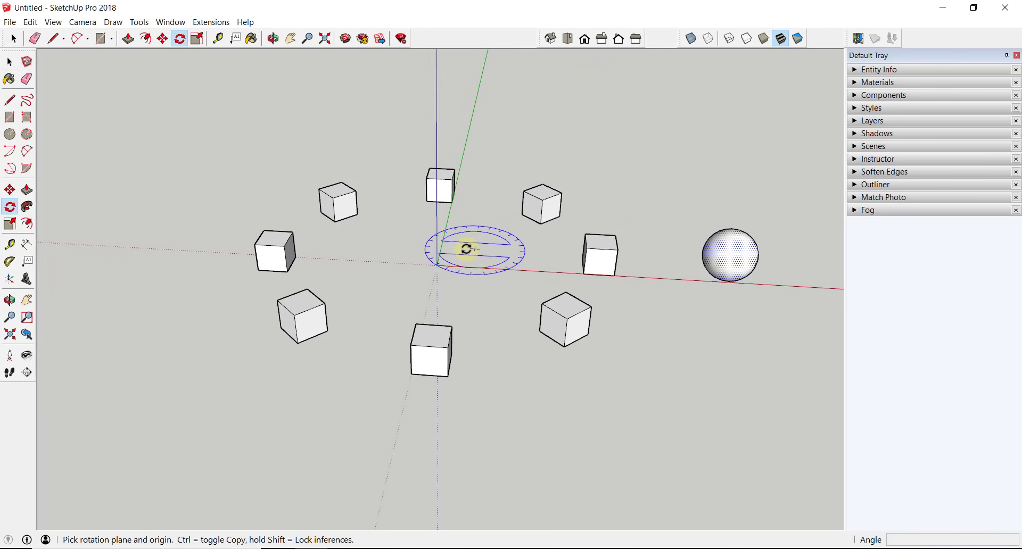
pyautogui.click(437, 265)
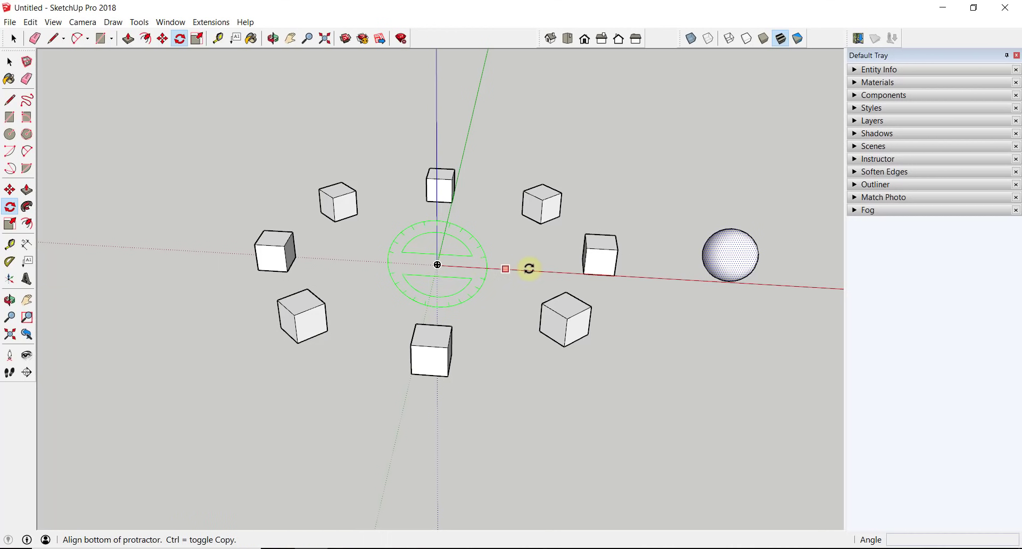
pyautogui.click(787, 286)
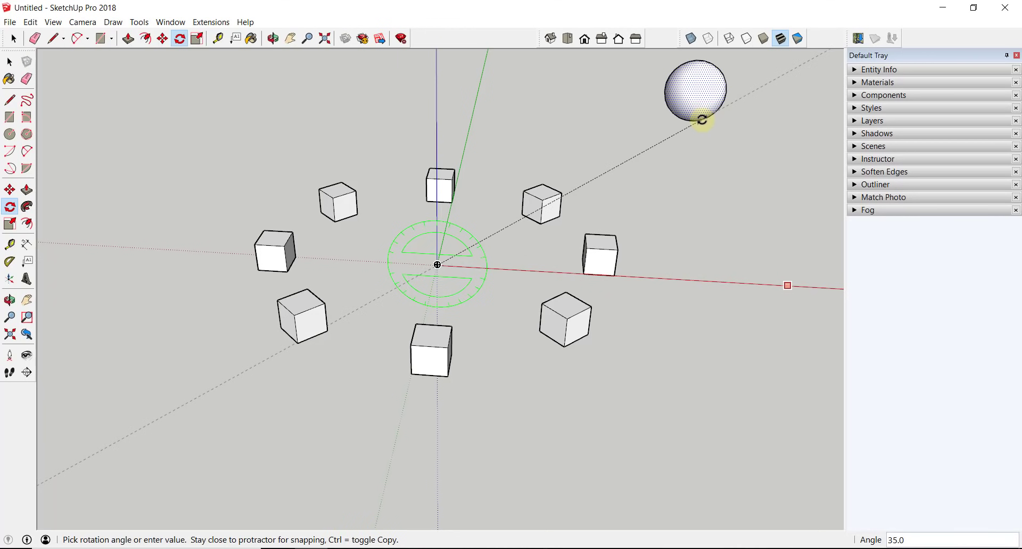
pyautogui.scroll(-6, 423, 98)
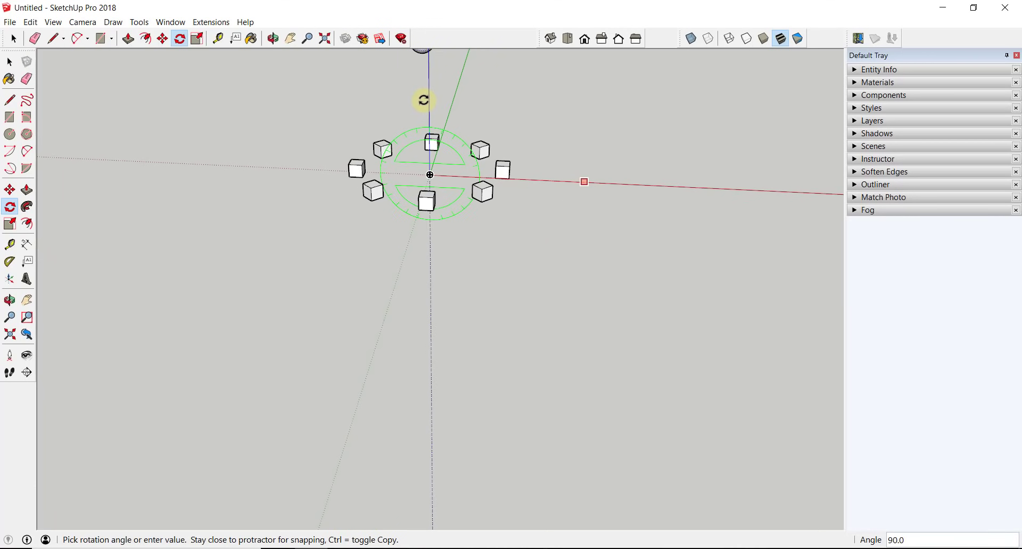
pyautogui.keyDown('shift'); pyautogui.moveTo(424, 98); pyautogui.dragTo(426, 257, button='middle'); pyautogui.keyUp('shift')
pyautogui.scroll(5, 426, 250)
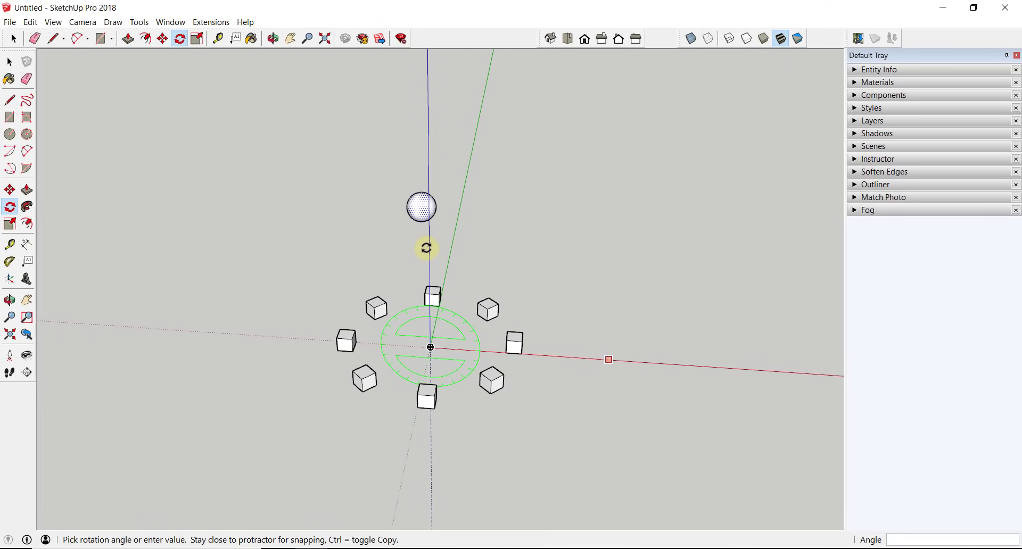
pyautogui.press('ctrl')
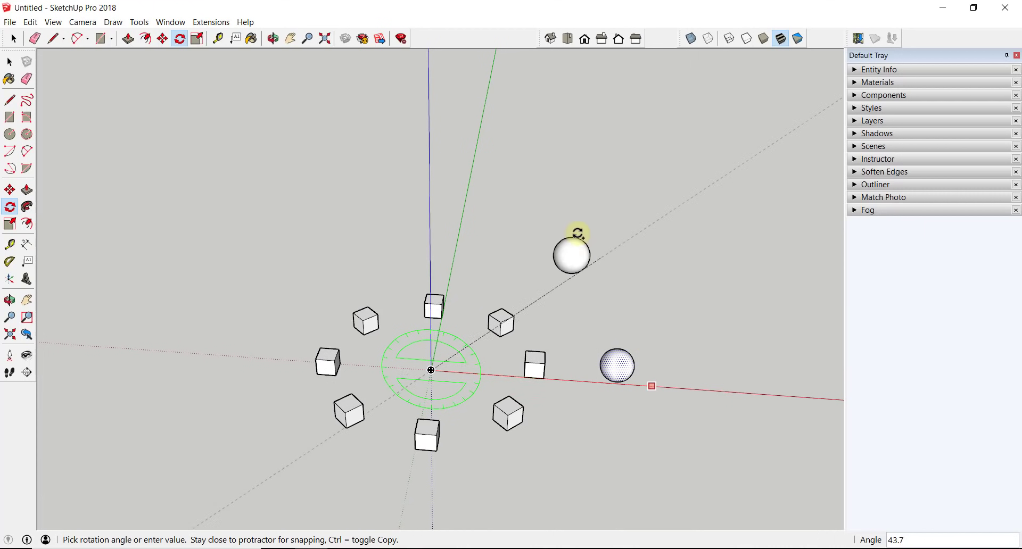
pyautogui.click(429, 146)
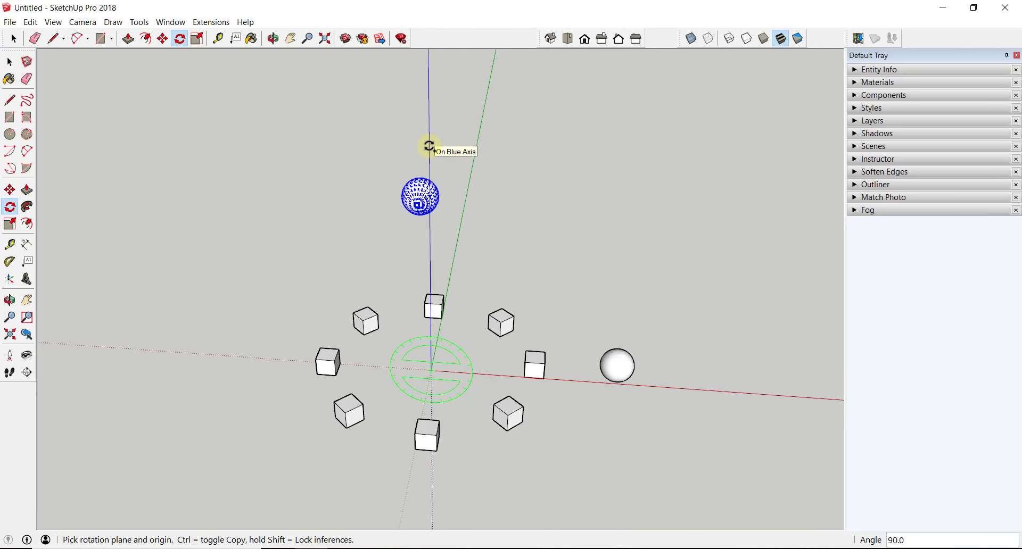
# - Try dividing the sphere's 90-degree arc into 7, 4, 5 and 6 evenly spaced copies, and undo the sphere copies
pyautogui.write('/7')
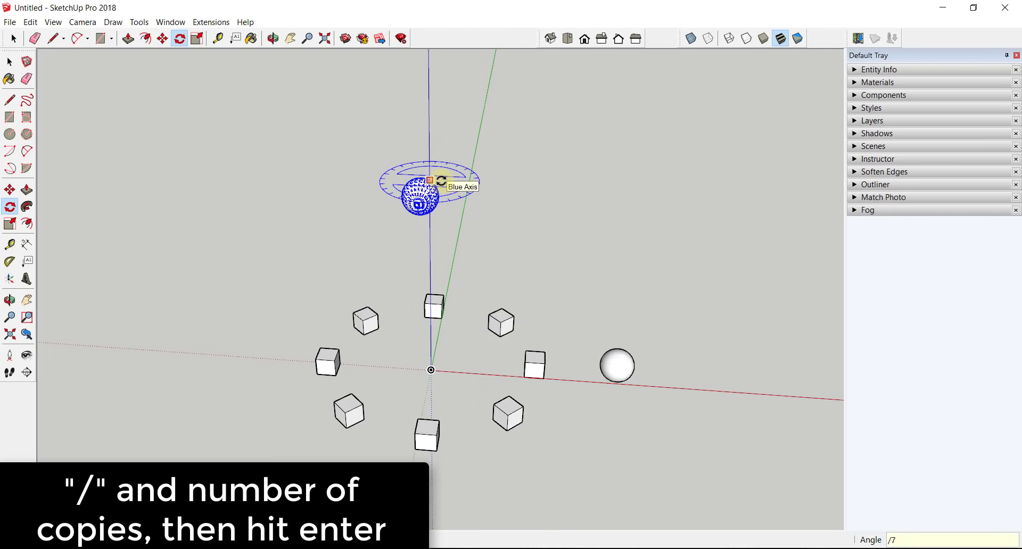
pyautogui.press('Return')
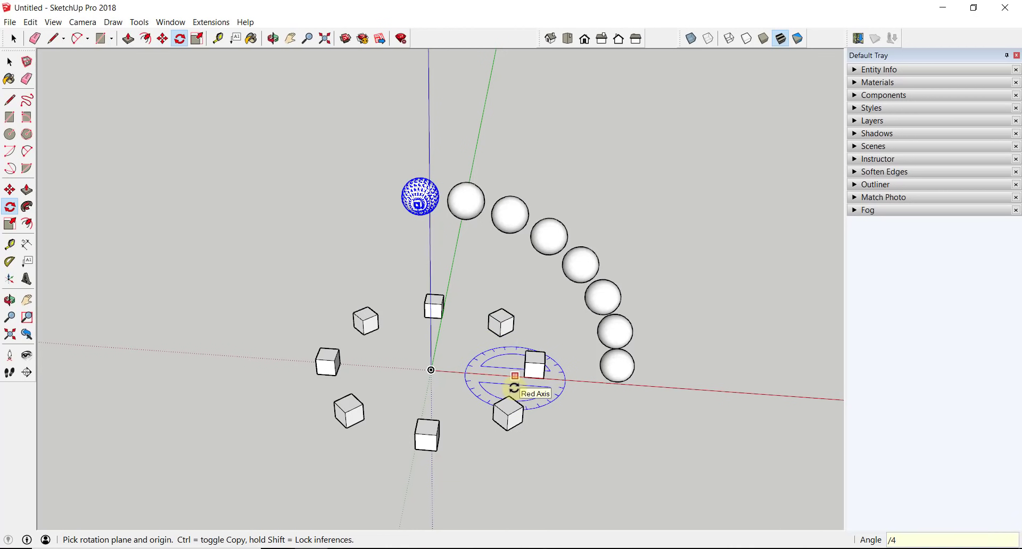
pyautogui.press('Return')
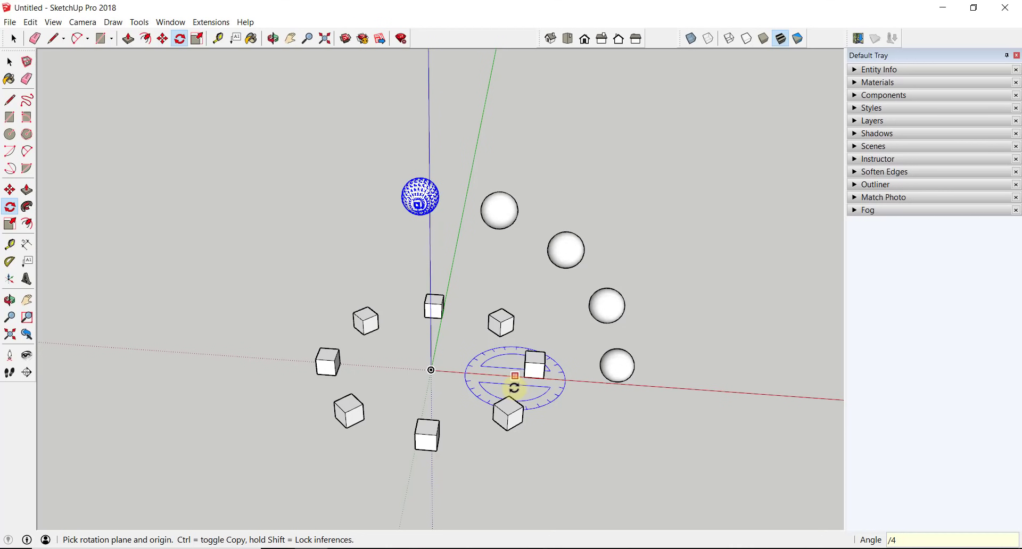
pyautogui.write('/5')
pyautogui.press('Return')
pyautogui.write('/')
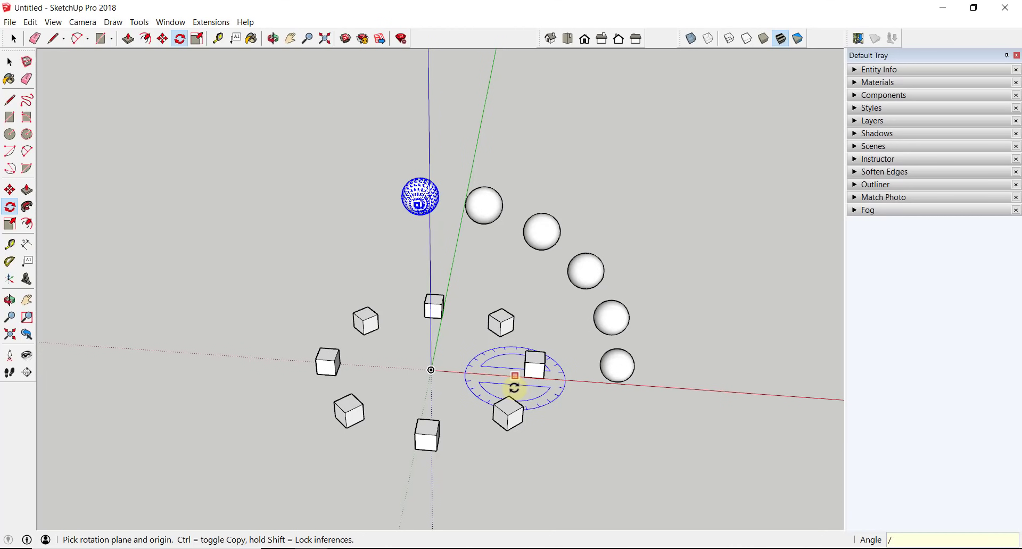
pyautogui.write('6')
pyautogui.press('Return')
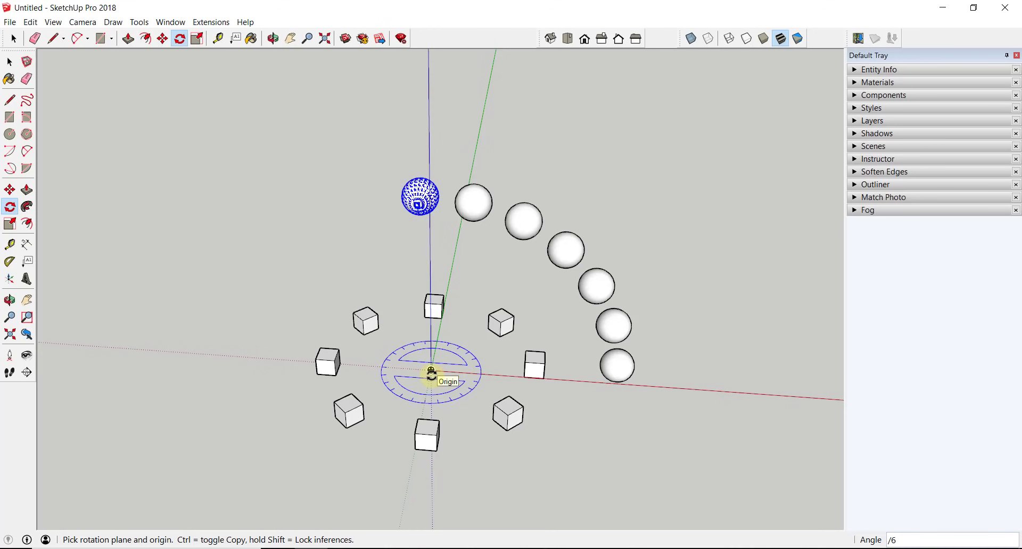
pyautogui.hotkey('ctrl', 'z')
pyautogui.press('space')
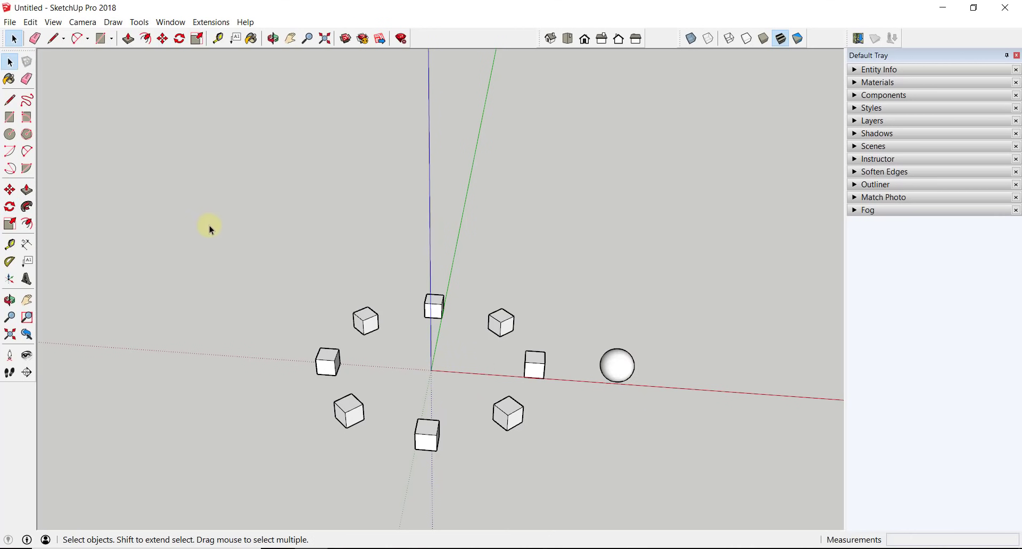
# - Rotate-copy the sphere about the green axis around the origin to the opposite side of the red axis, and divide the arc into 10 copies
pyautogui.click(618, 366)
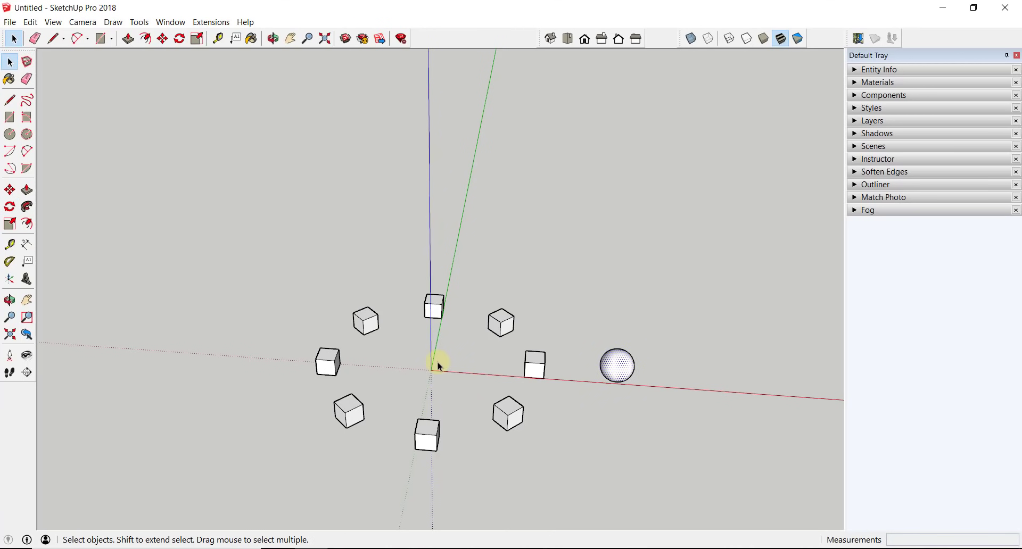
pyautogui.press('q')
pyautogui.press('space')
pyautogui.moveTo(574, 321); pyautogui.dragTo(676, 414)
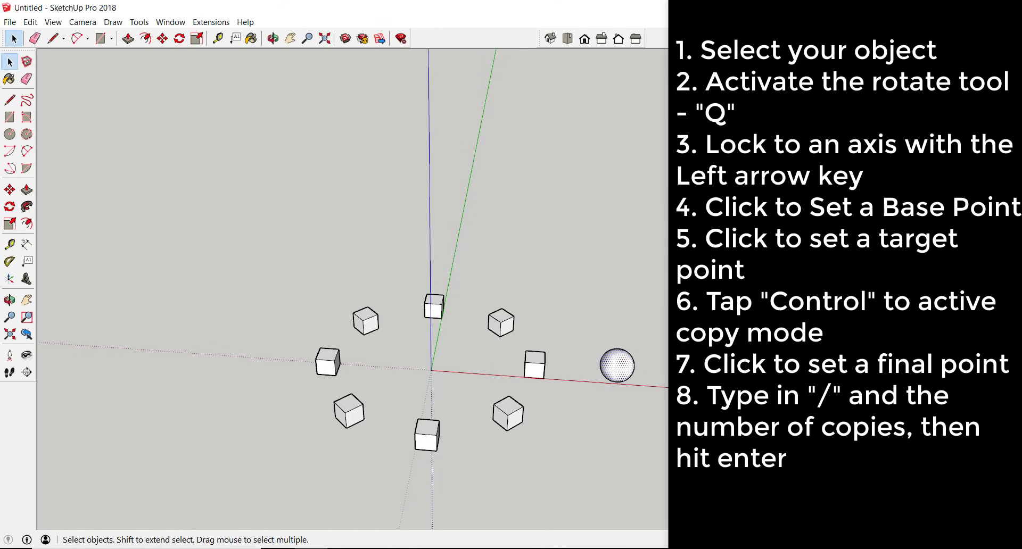
pyautogui.press('q')
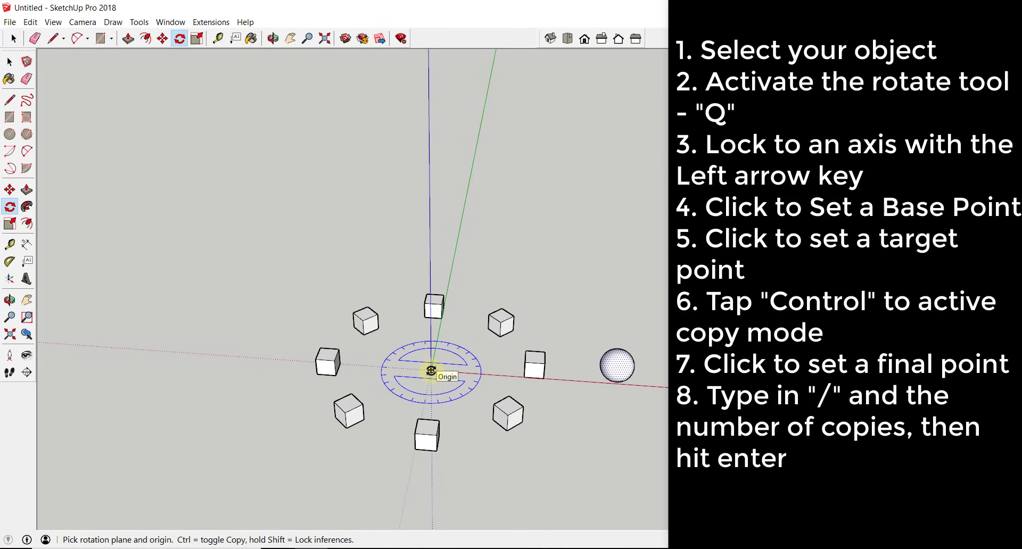
pyautogui.press('Left')
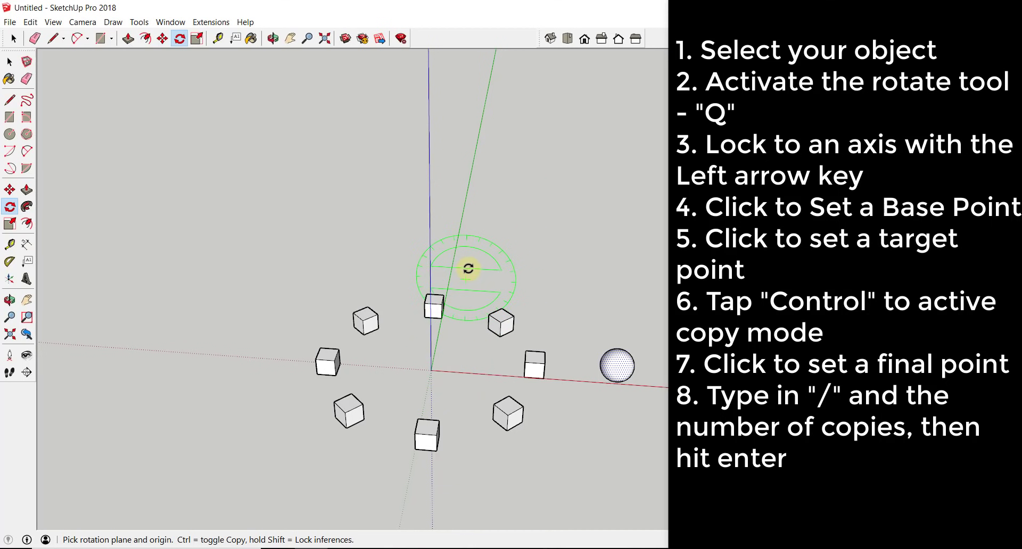
pyautogui.click(431, 369)
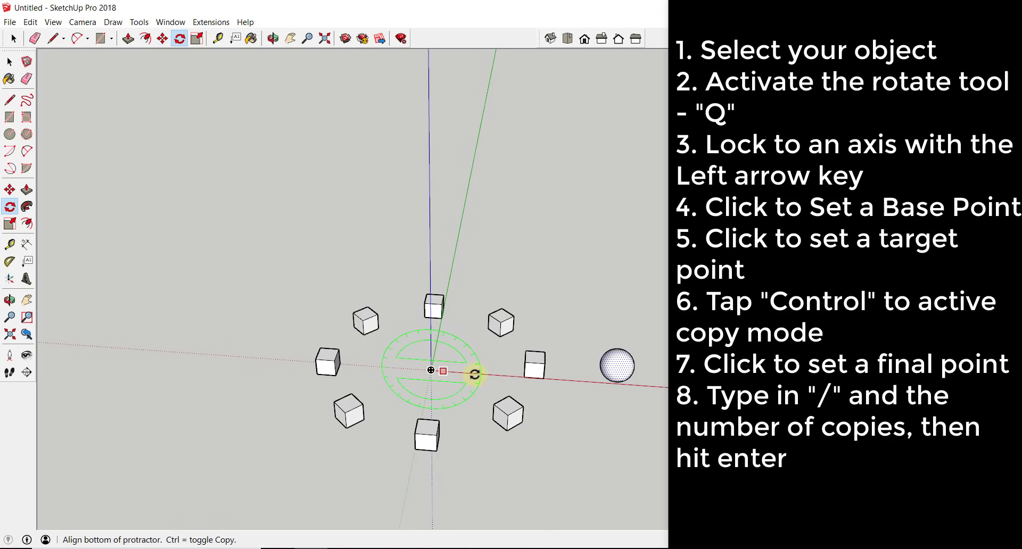
pyautogui.click(430, 370)
pyautogui.click(617, 372)
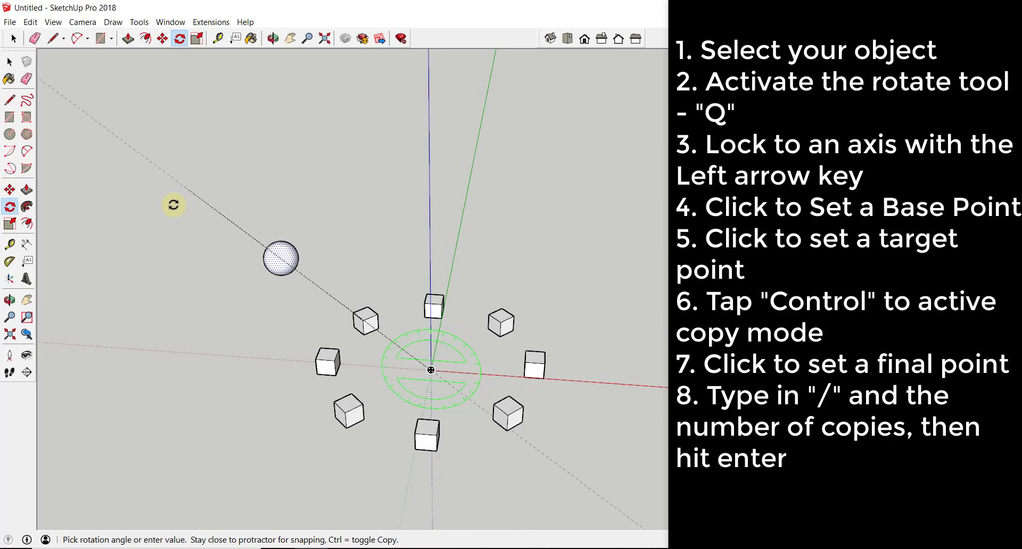
pyautogui.press('ctrl')
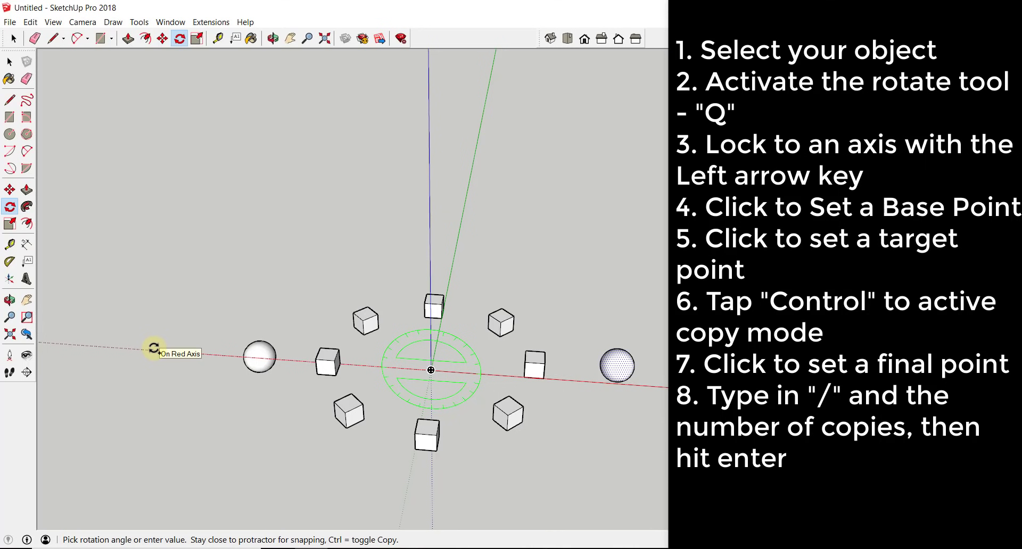
pyautogui.click(154, 348)
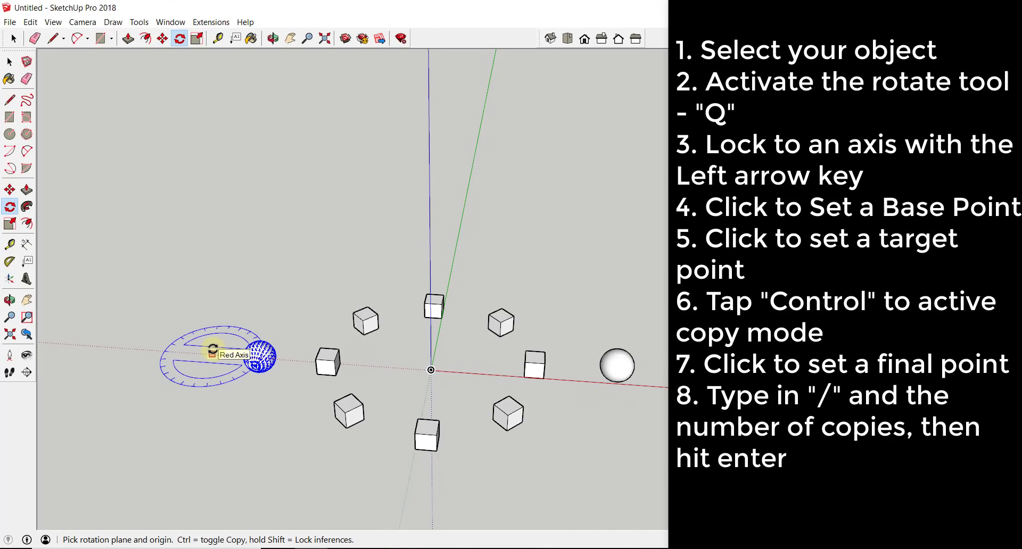
pyautogui.write('/10')
pyautogui.press('Return')
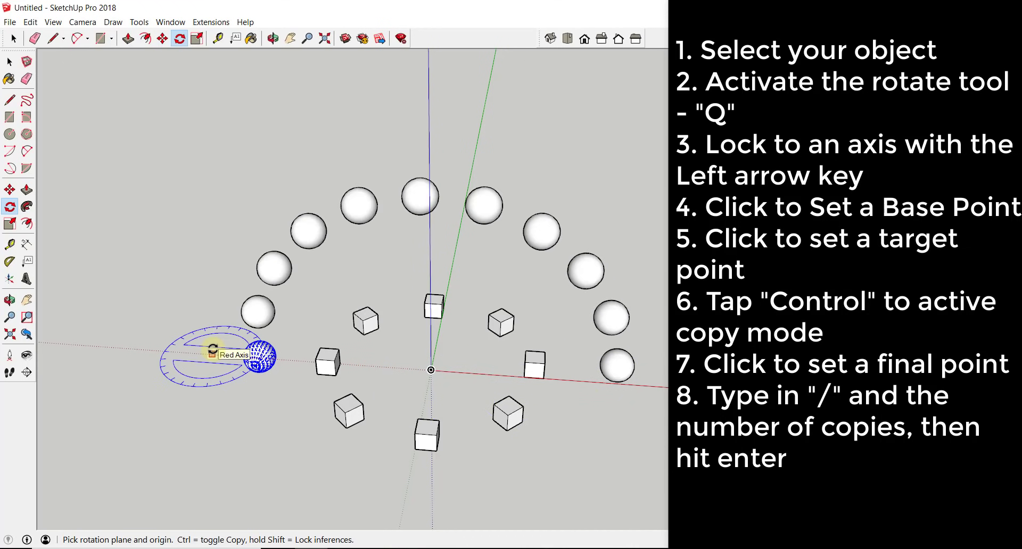